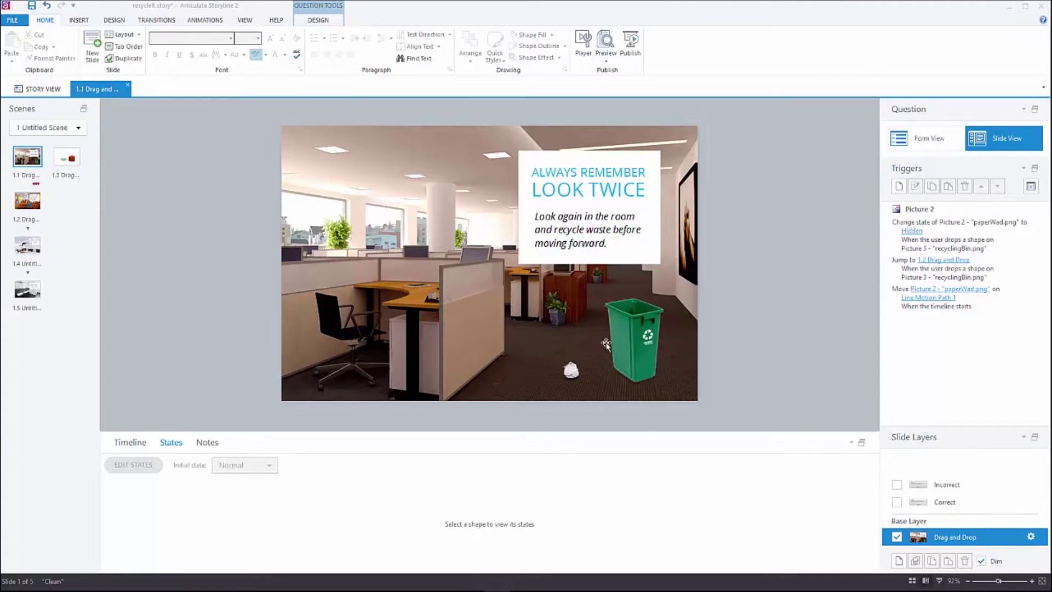
# Preview the slide and test dropping the paper wad into the bin and onto the desk.
pyautogui.press('F12')
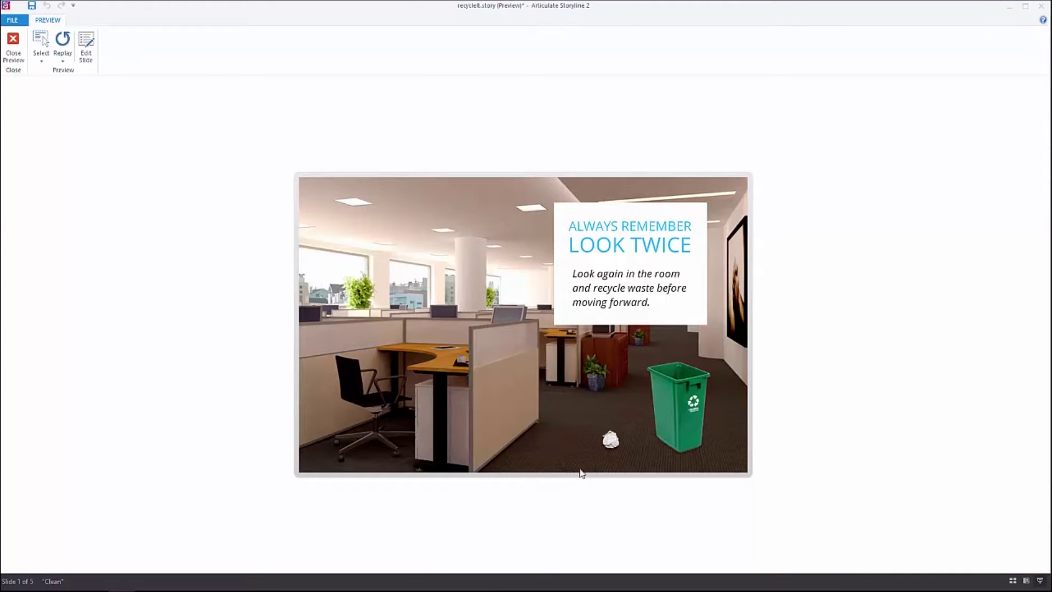
pyautogui.moveTo(610, 439); pyautogui.dragTo(678, 370)
pyautogui.moveTo(612, 444); pyautogui.dragTo(570, 365)
pyautogui.moveTo(612, 443); pyautogui.dragTo(481, 369)
pyautogui.moveTo(613, 445); pyautogui.dragTo(452, 433)
pyautogui.moveTo(609, 442); pyautogui.dragTo(536, 378)
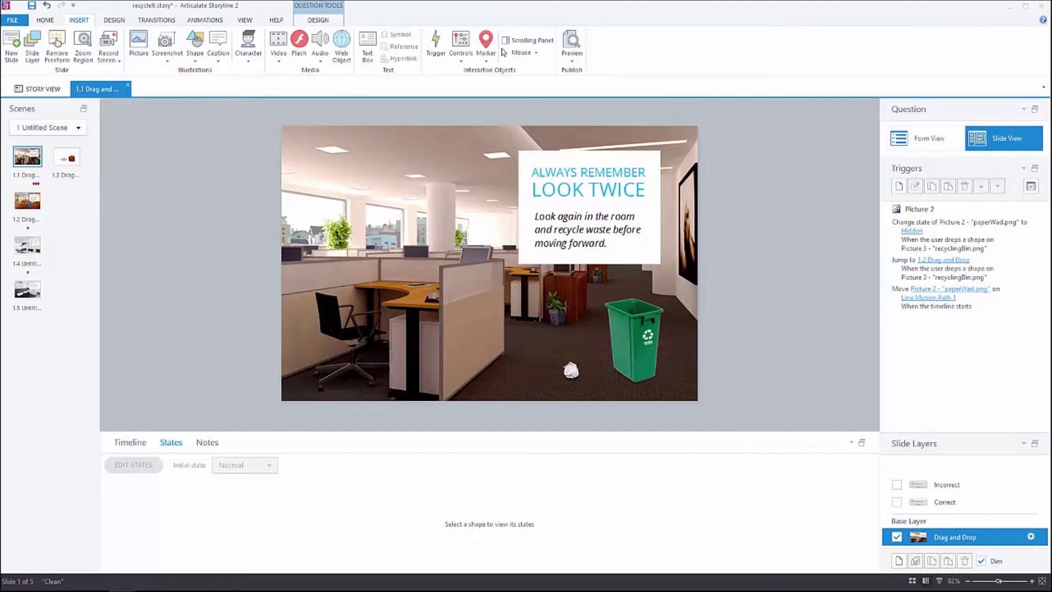
# Inspect the background, bin and paper wad, then shift the recycling bin slightly up-left.
pyautogui.click(390, 220)
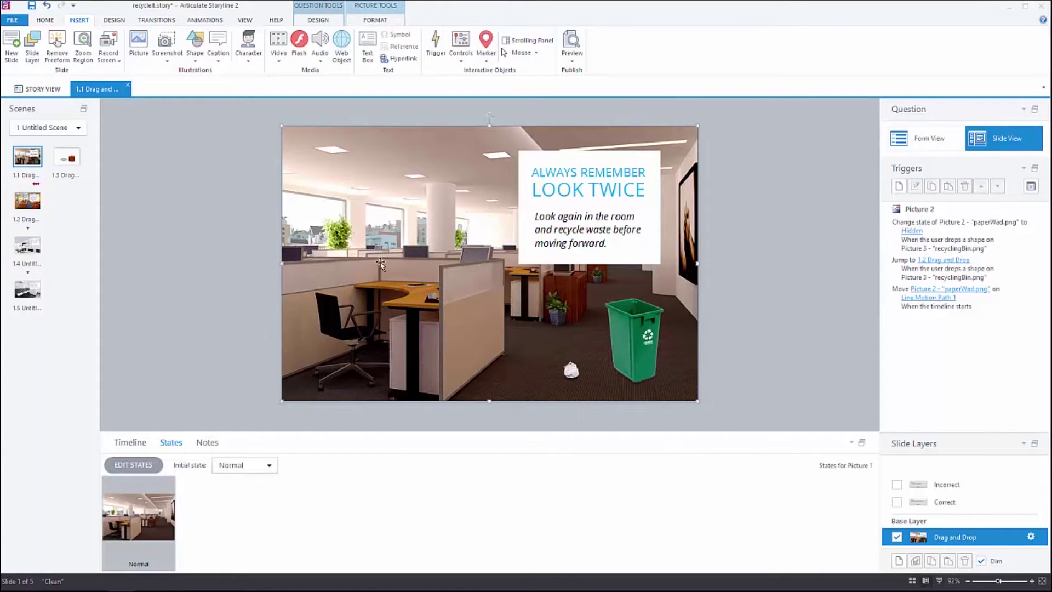
pyautogui.click(621, 331)
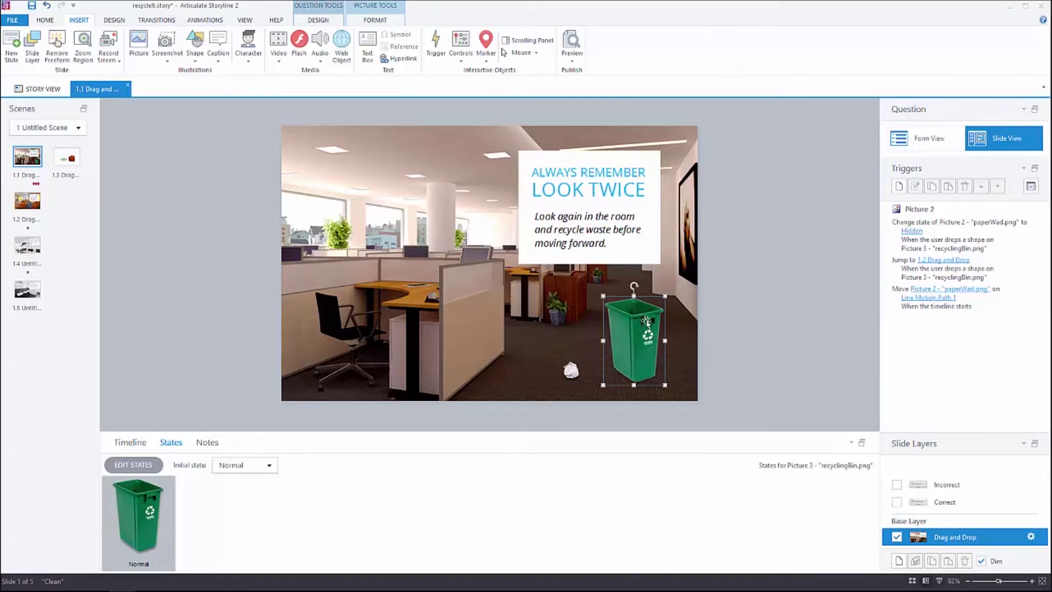
pyautogui.click(571, 372)
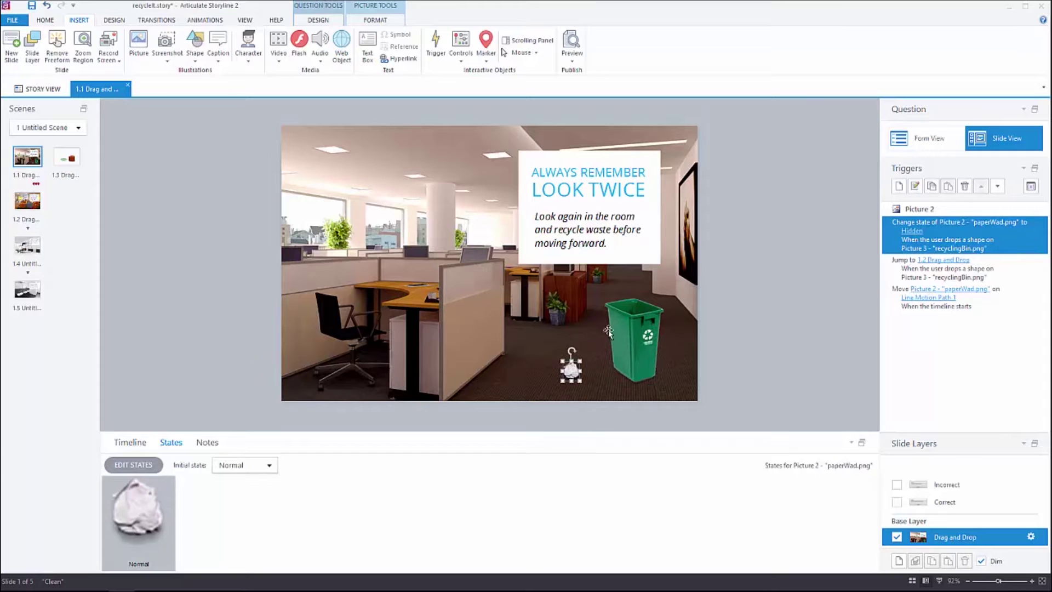
pyautogui.moveTo(660, 357); pyautogui.dragTo(651, 349)
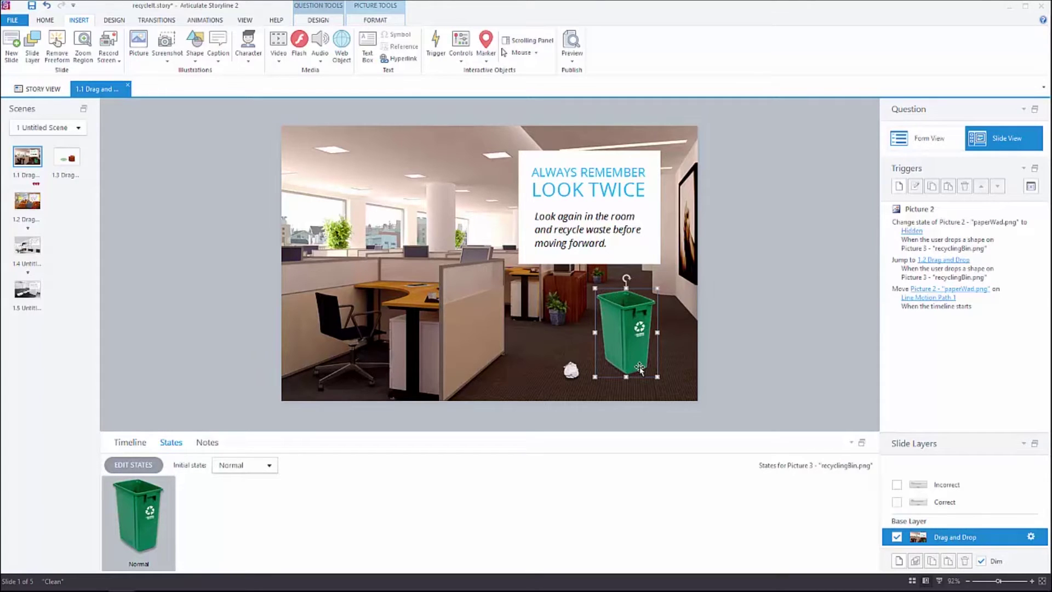
pyautogui.click(170, 226)
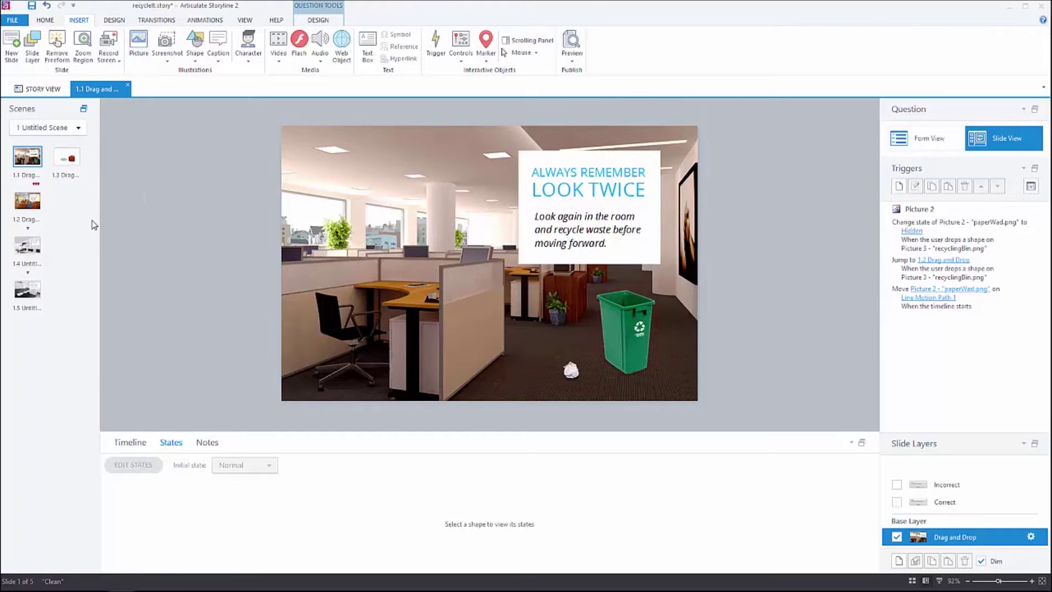
# Insert a new Blank layout slide and draw a square rectangle on it.
pyautogui.rightClick(75, 195)
pyautogui.press('Escape')
pyautogui.rightClick(78, 207)
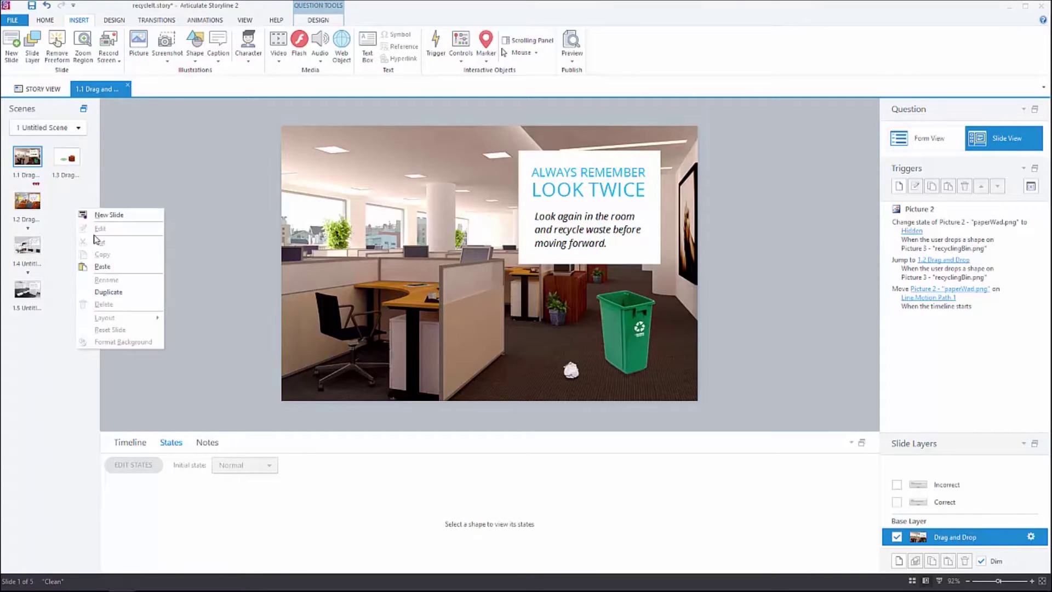
pyautogui.press('Escape')
pyautogui.hotkey('ctrl', 'm')
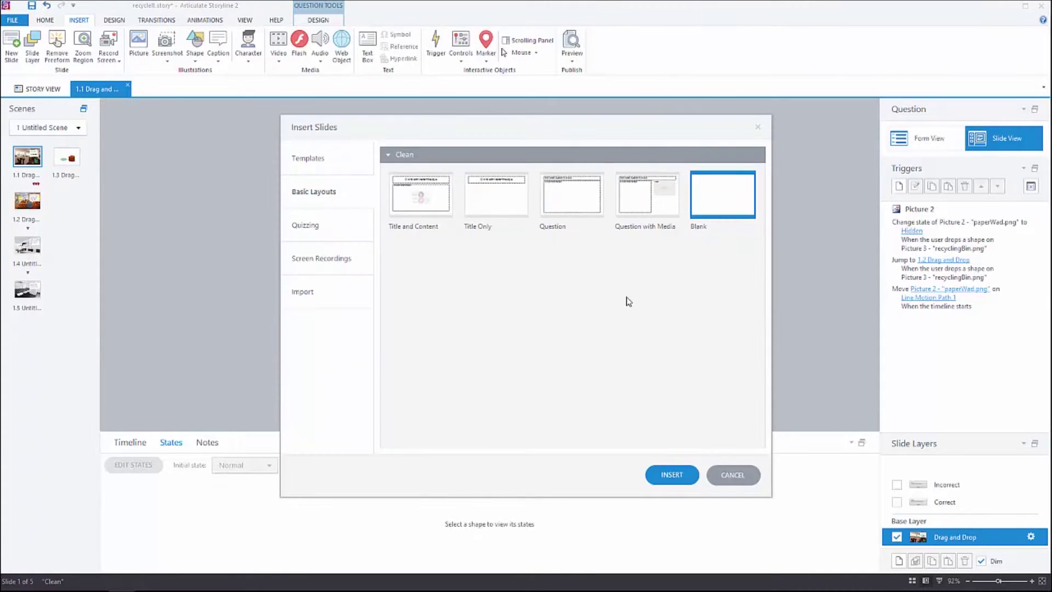
pyautogui.doubleClick(708, 214)
pyautogui.moveTo(469, 203); pyautogui.dragTo(536, 268)
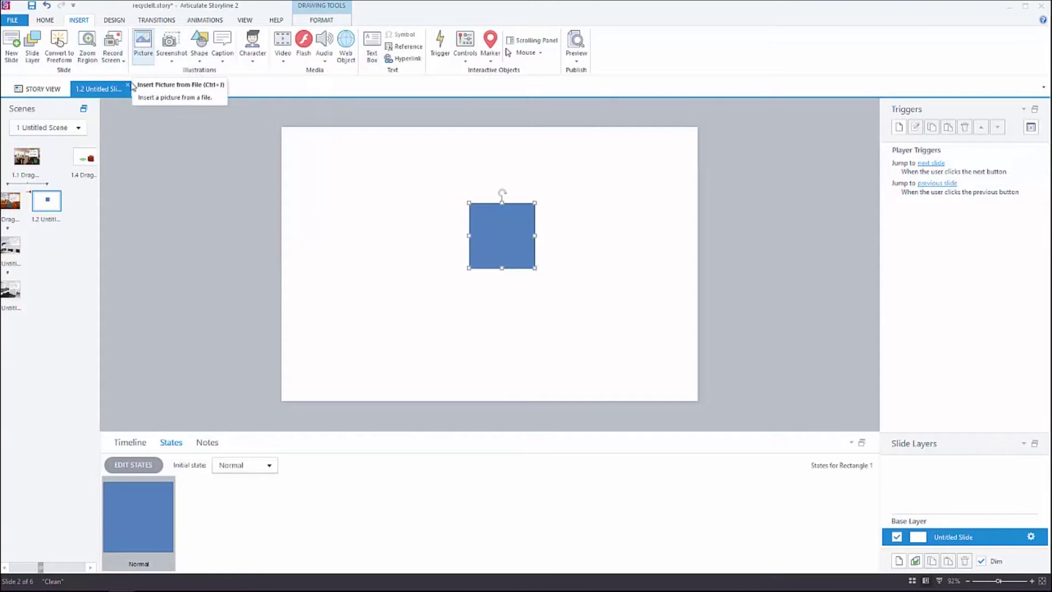
# Copy the paper wad from slide 1.1 and place it left of the square on slide 1.2.
pyautogui.click(26, 156)
pyautogui.click(624, 335)
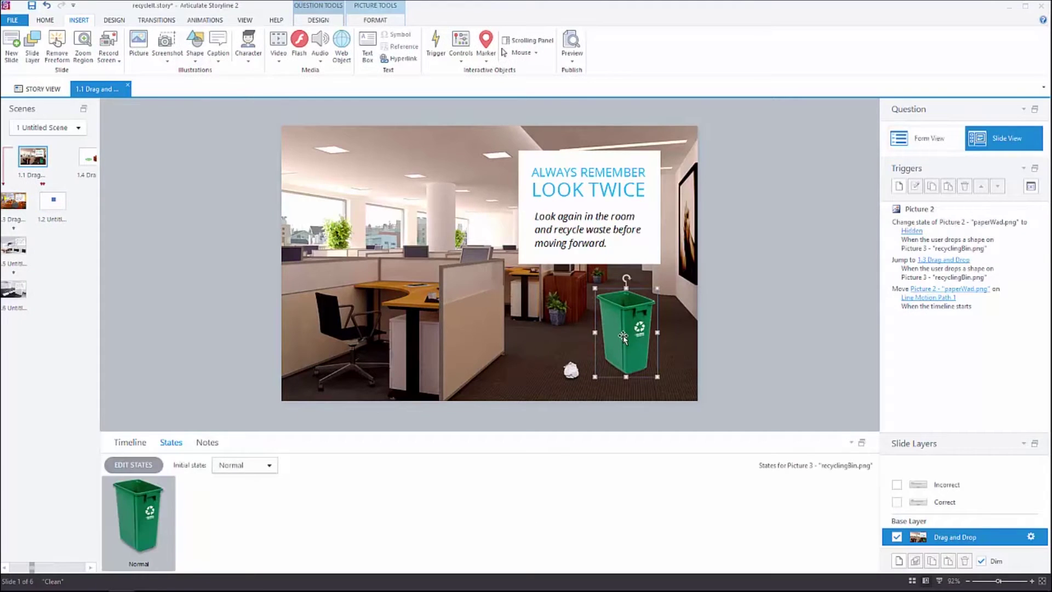
pyautogui.click(571, 369)
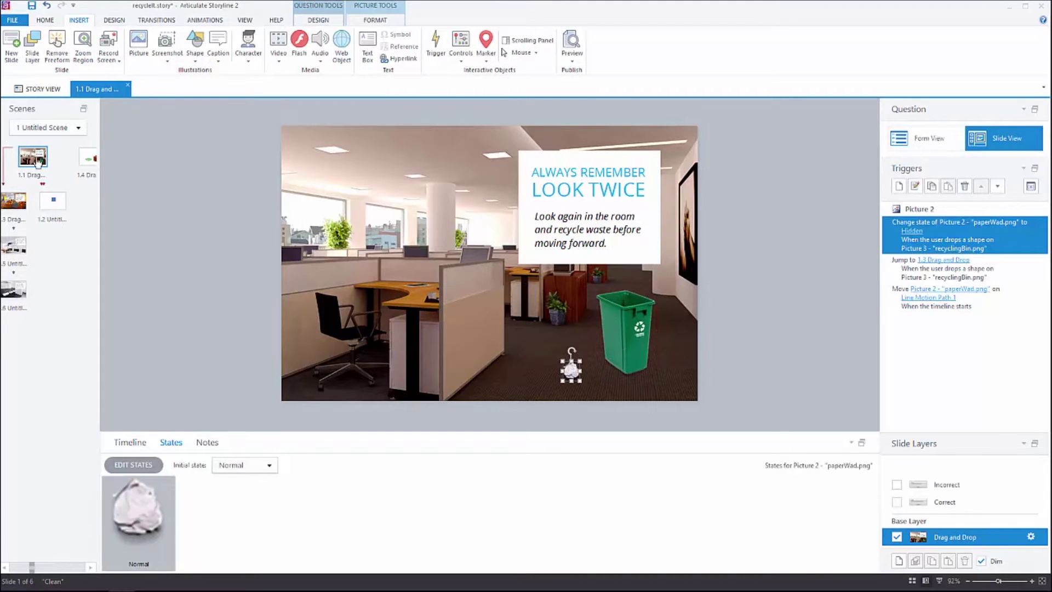
pyautogui.click(52, 201)
pyautogui.moveTo(570, 368); pyautogui.dragTo(383, 283)
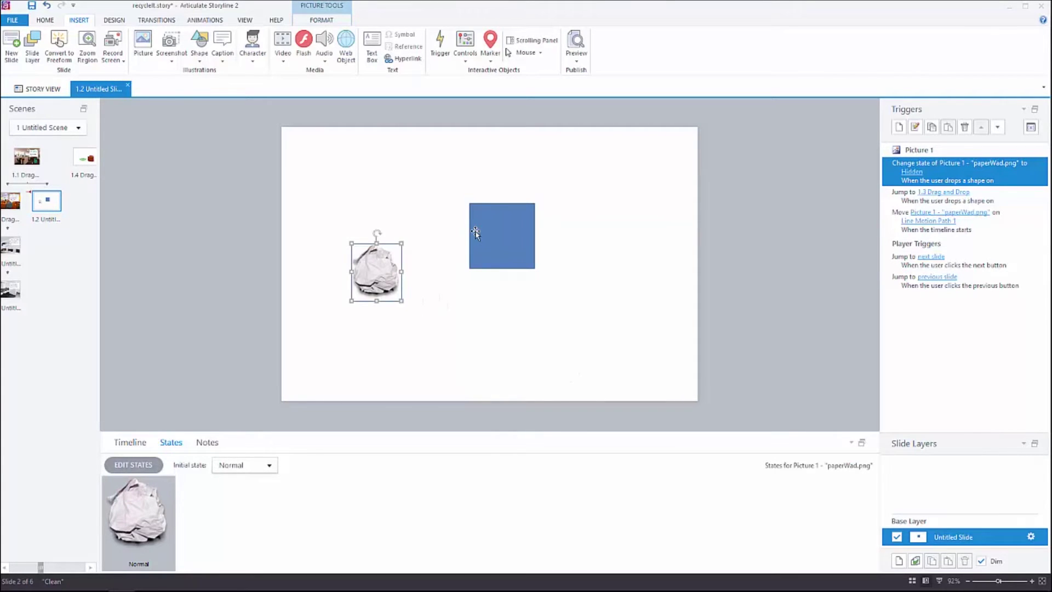
# Convert slide 1.2 to a Drag and Drop freeform: paperWad.png as drag item, Rectangle 1 as target.
pyautogui.click(52, 41)
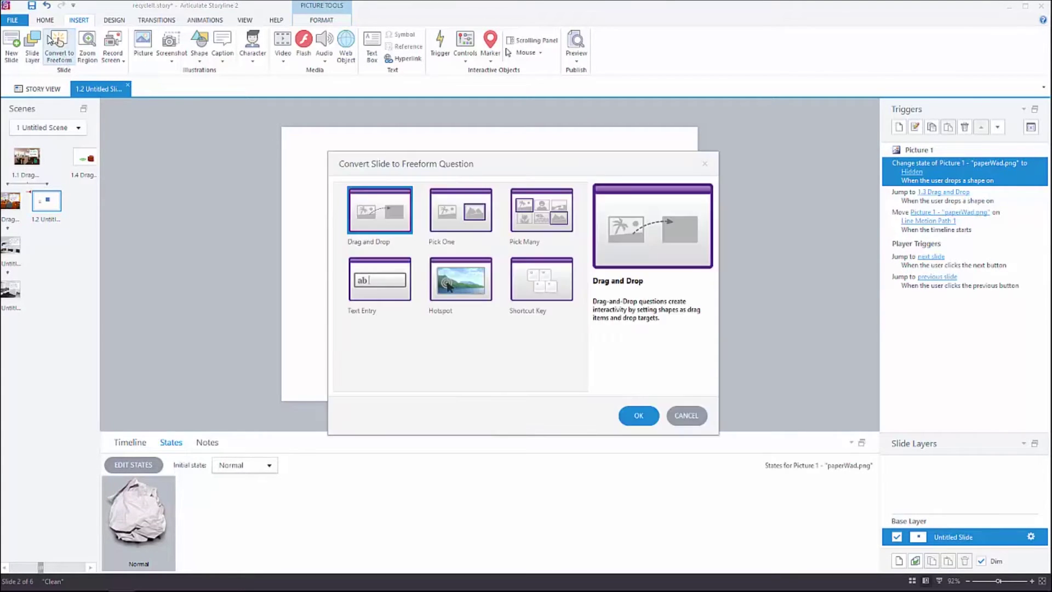
pyautogui.click(639, 416)
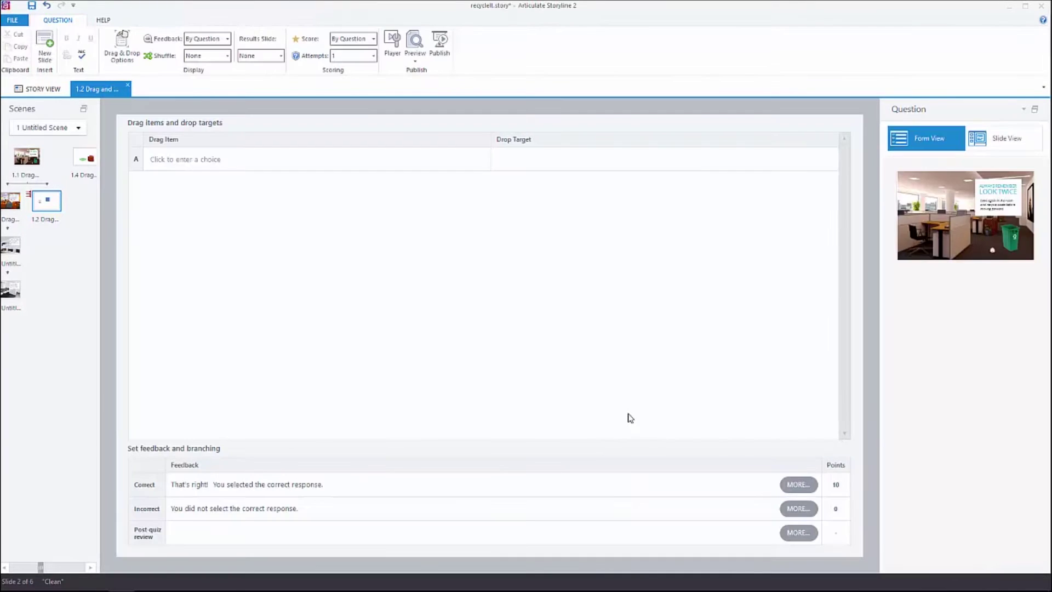
pyautogui.click(317, 160)
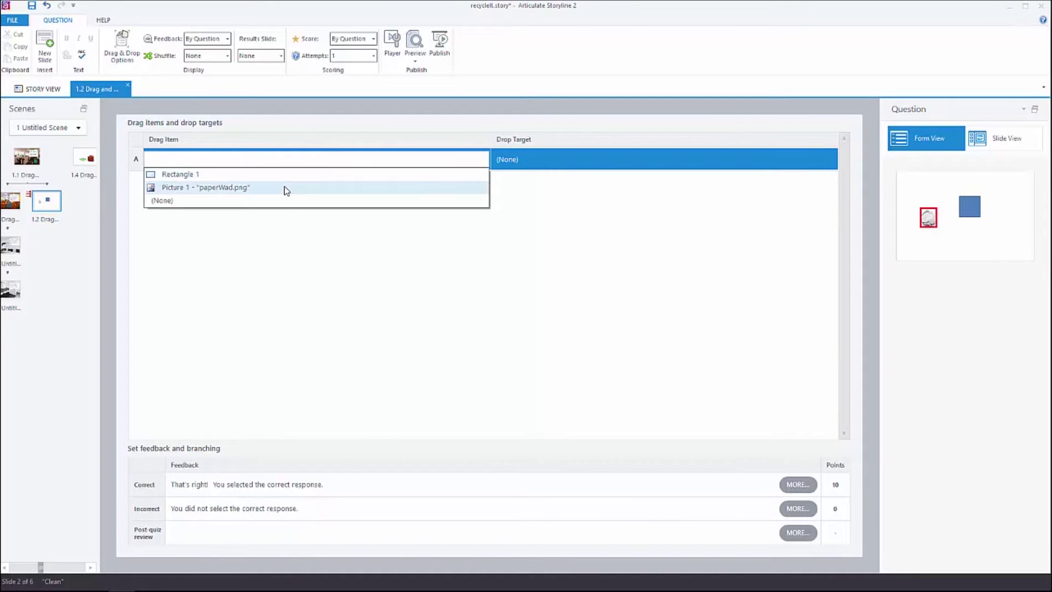
pyautogui.click(285, 189)
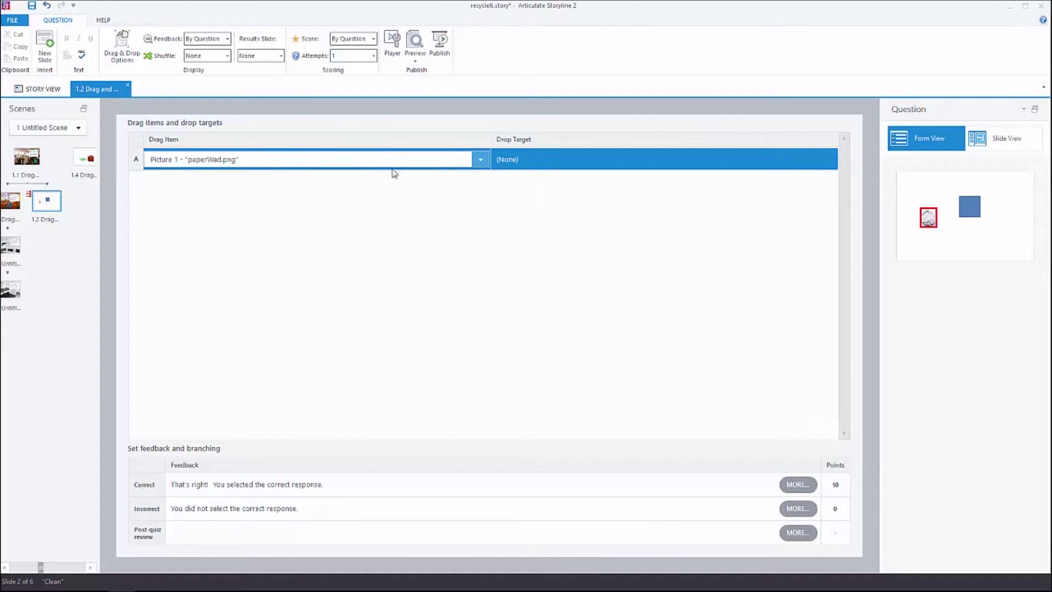
pyautogui.click(527, 162)
pyautogui.click(529, 175)
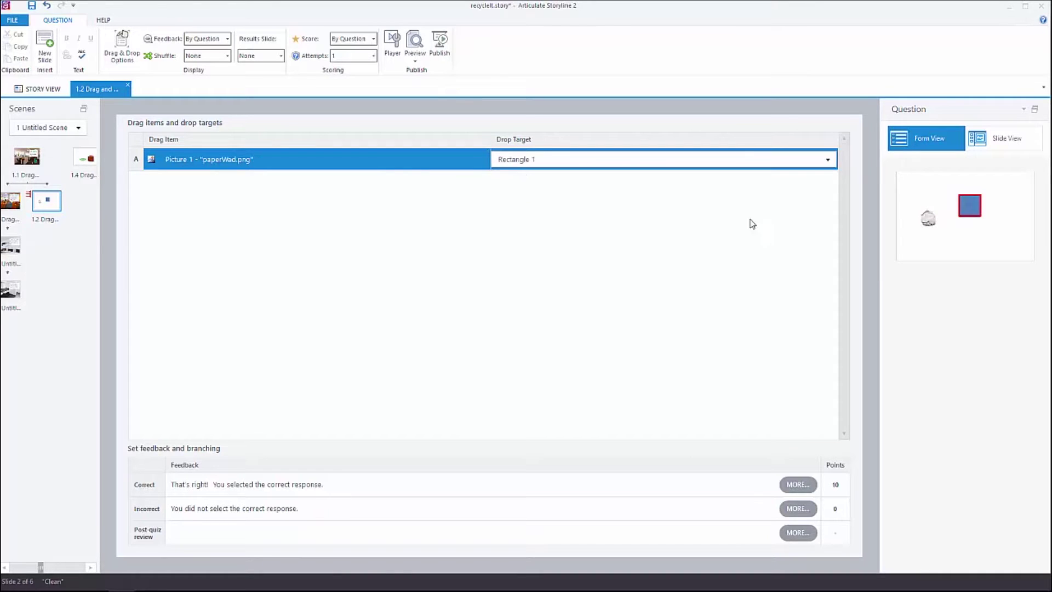
pyautogui.click(1001, 141)
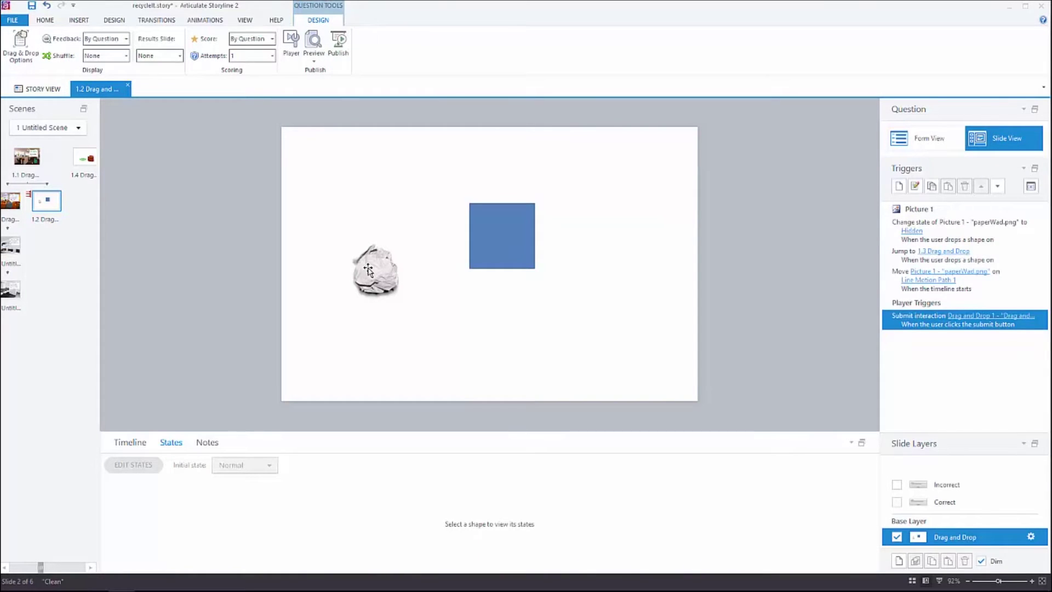
# Nudge the paper wad up-right, then preview this slide and drop the wad onto the square.
pyautogui.moveTo(368, 269)
pyautogui.mouseDown()
pyautogui.moveTo(395, 230)
pyautogui.moveTo(496, 232)
pyautogui.moveTo(383, 264)
pyautogui.mouseUp()
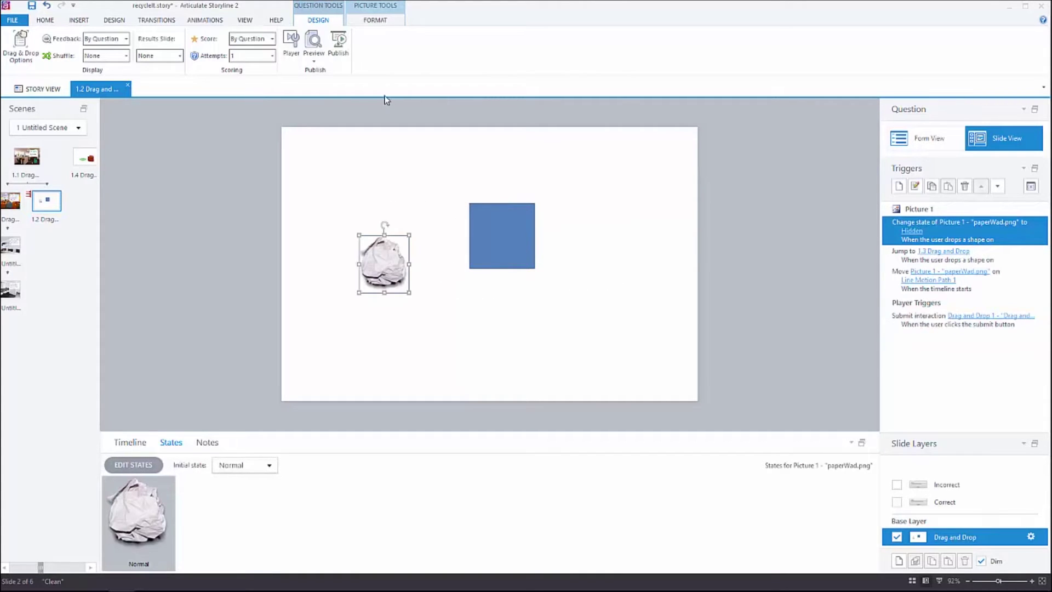
pyautogui.click(314, 65)
pyautogui.click(326, 72)
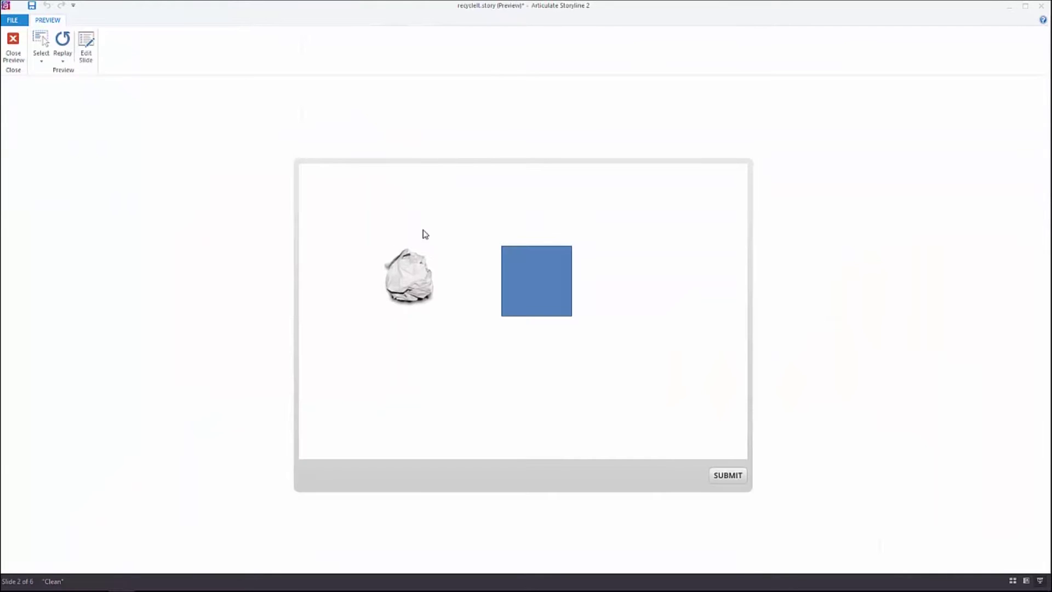
pyautogui.moveTo(414, 300); pyautogui.dragTo(652, 270)
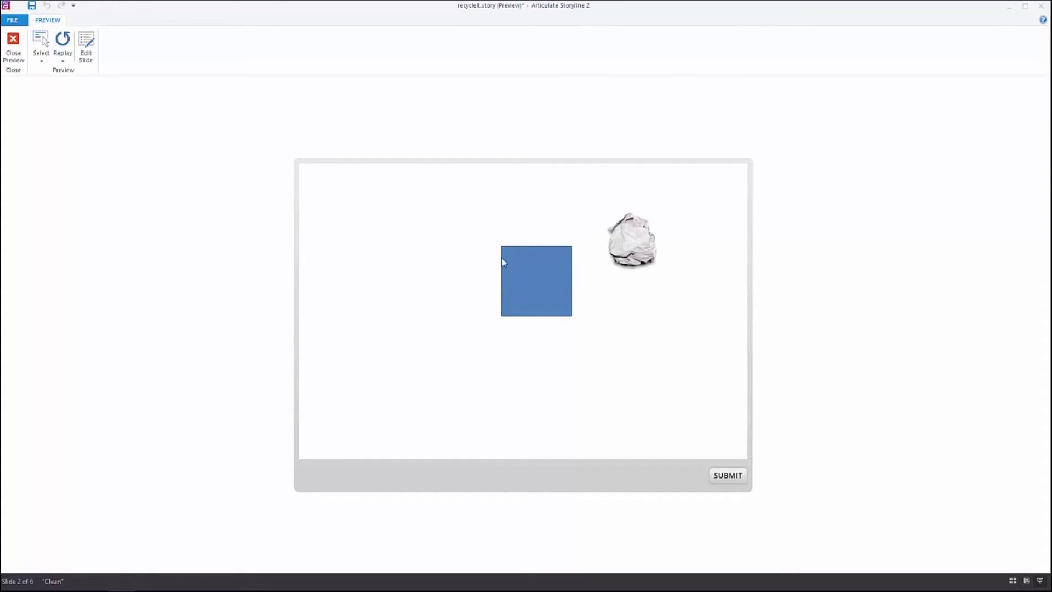
pyautogui.moveTo(630, 237); pyautogui.dragTo(517, 269)
pyautogui.click(13, 44)
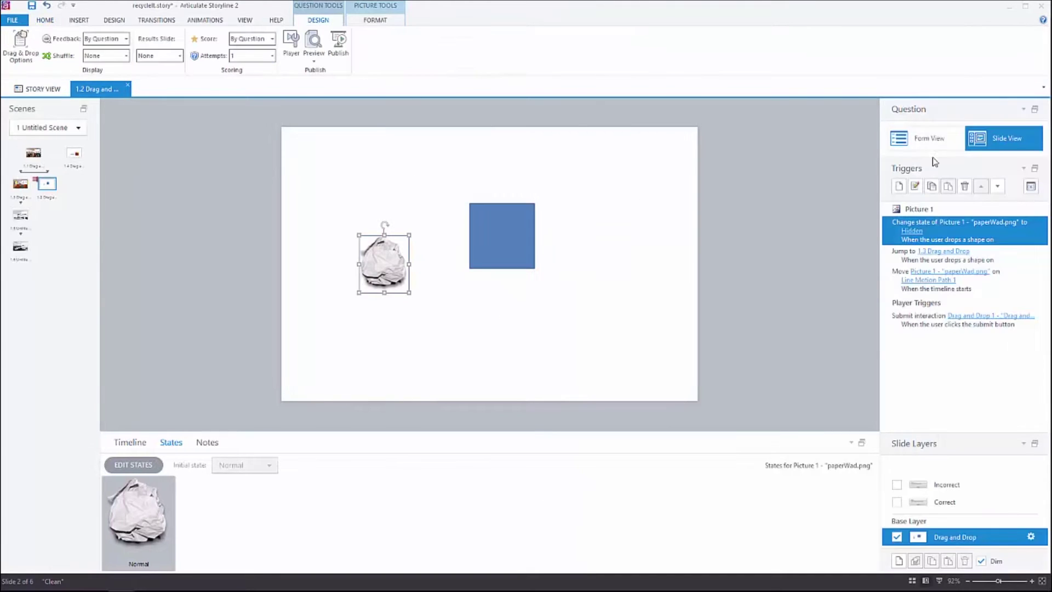
# Enable Return item to start point and Snap dropped items to drop target in Drag & Drop Options.
pyautogui.click(931, 140)
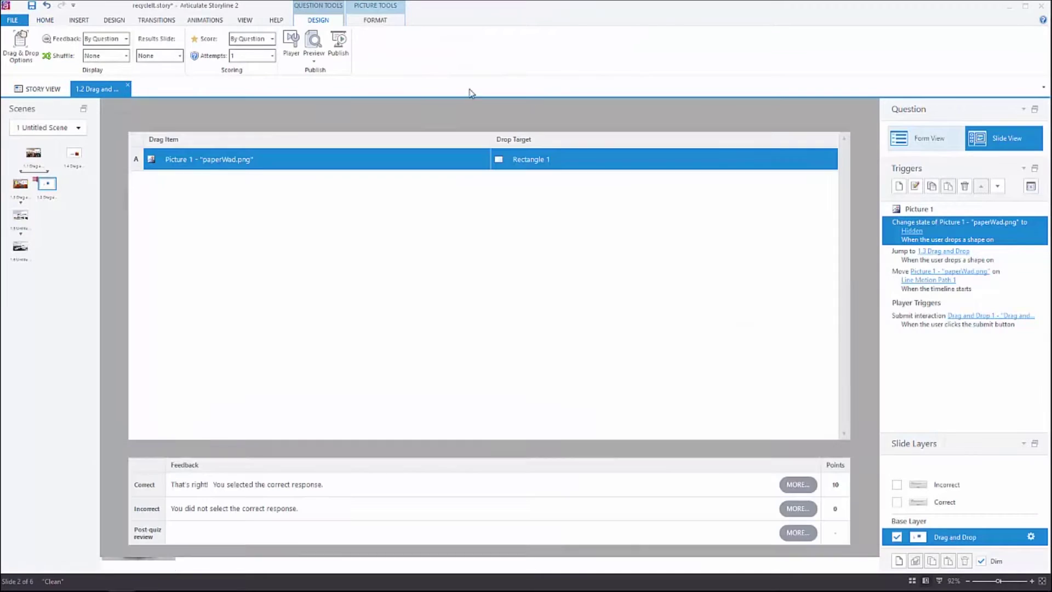
pyautogui.click(117, 57)
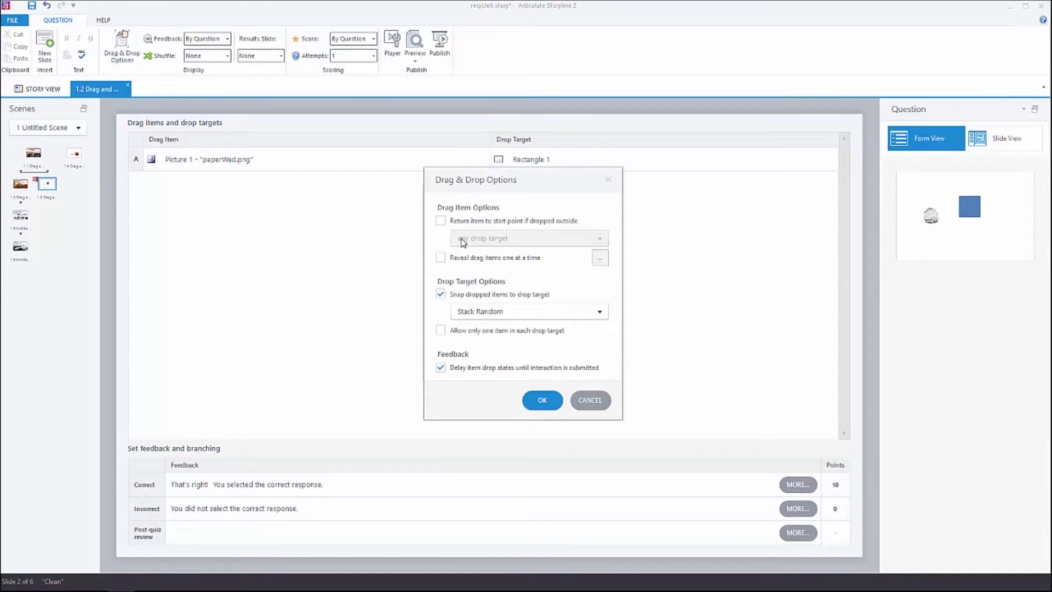
pyautogui.click(442, 222)
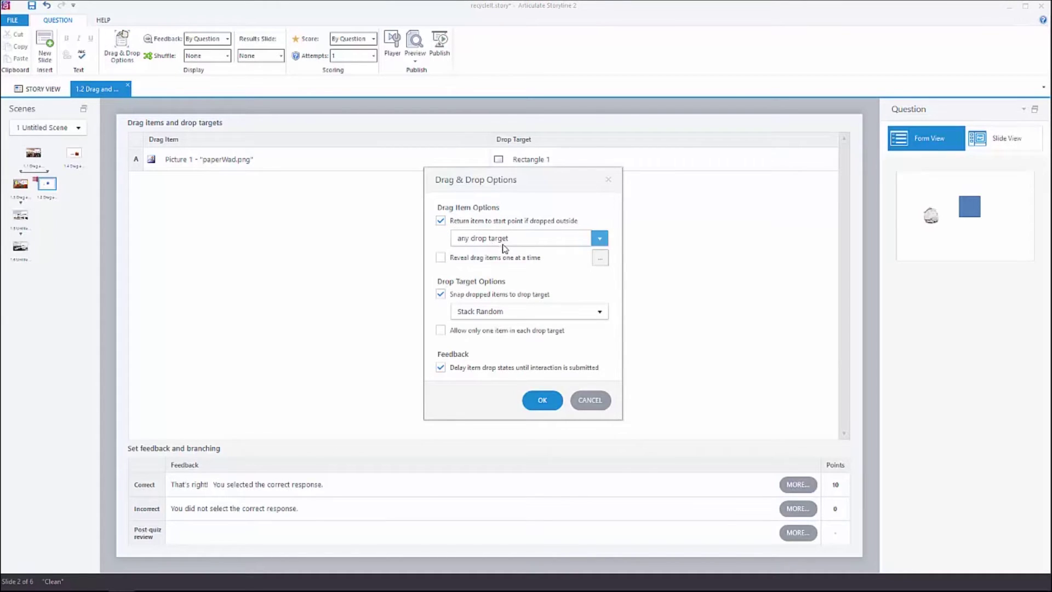
pyautogui.click(542, 400)
pyautogui.click(415, 55)
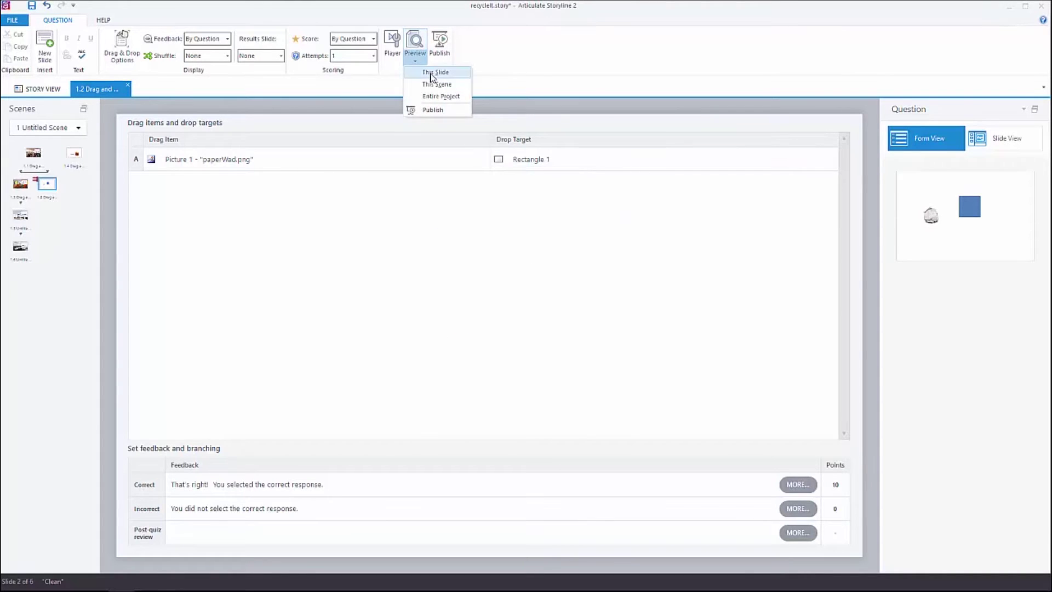
pyautogui.click(431, 74)
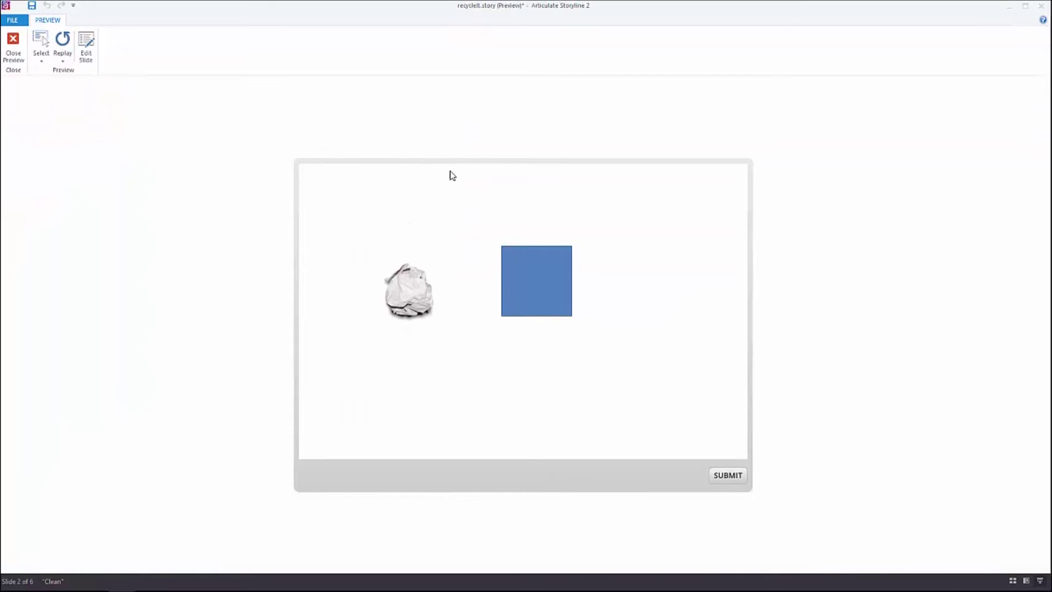
pyautogui.moveTo(408, 299); pyautogui.dragTo(535, 277)
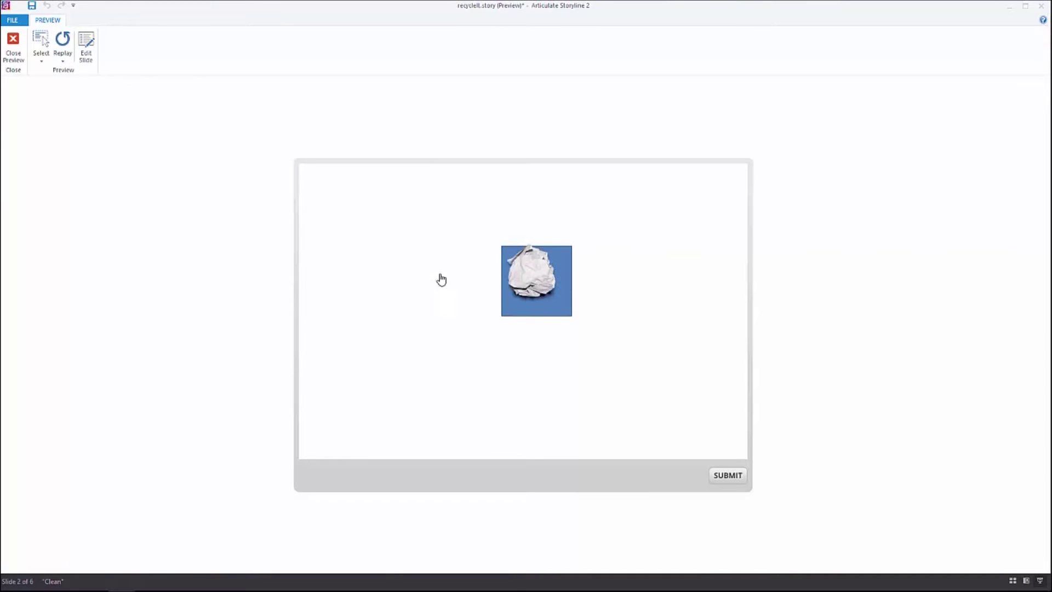
pyautogui.moveTo(441, 280); pyautogui.dragTo(664, 373)
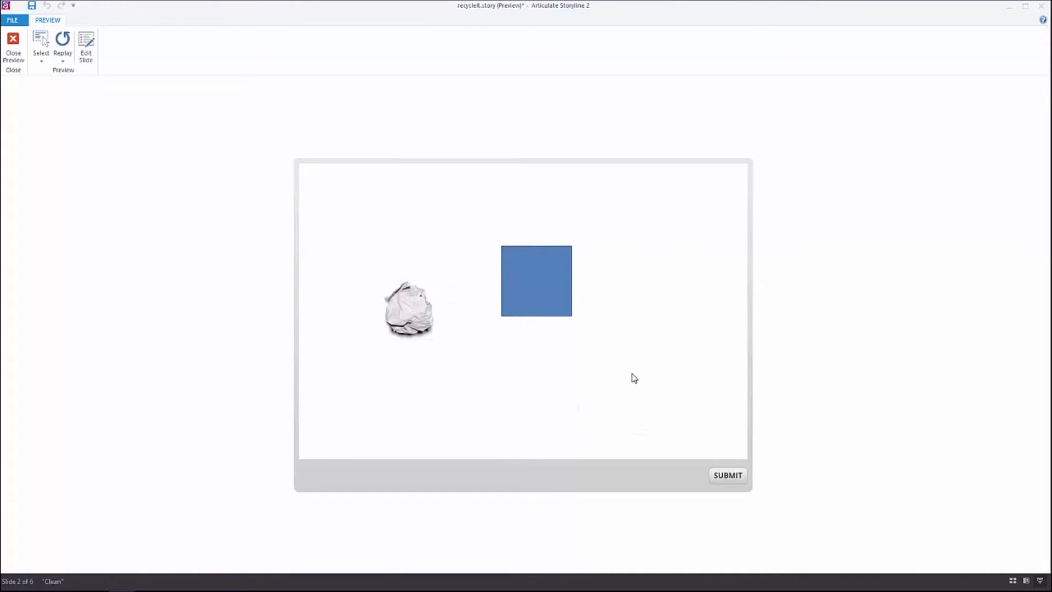
pyautogui.moveTo(410, 319); pyautogui.dragTo(526, 294)
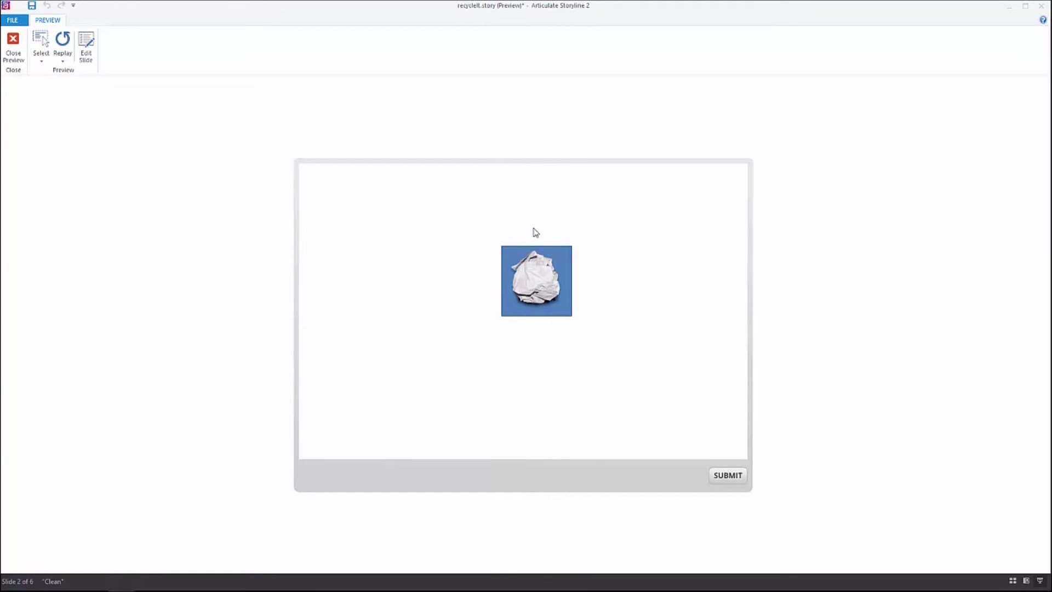
pyautogui.click(14, 45)
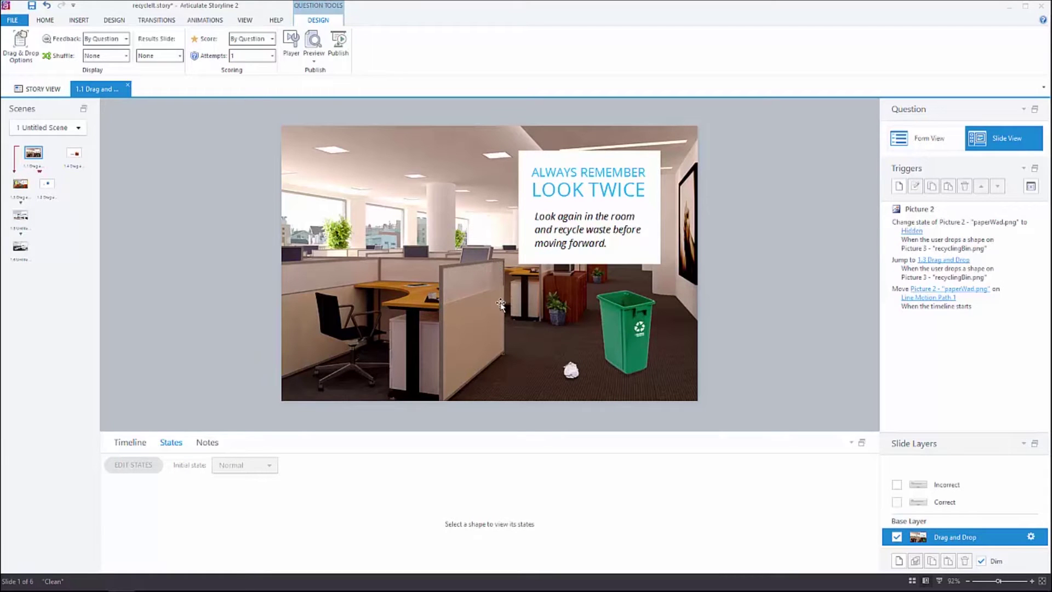
# Select the paper wad and browse its motion path Speed and Easing Direction options, changing nothing.
pyautogui.click(571, 371)
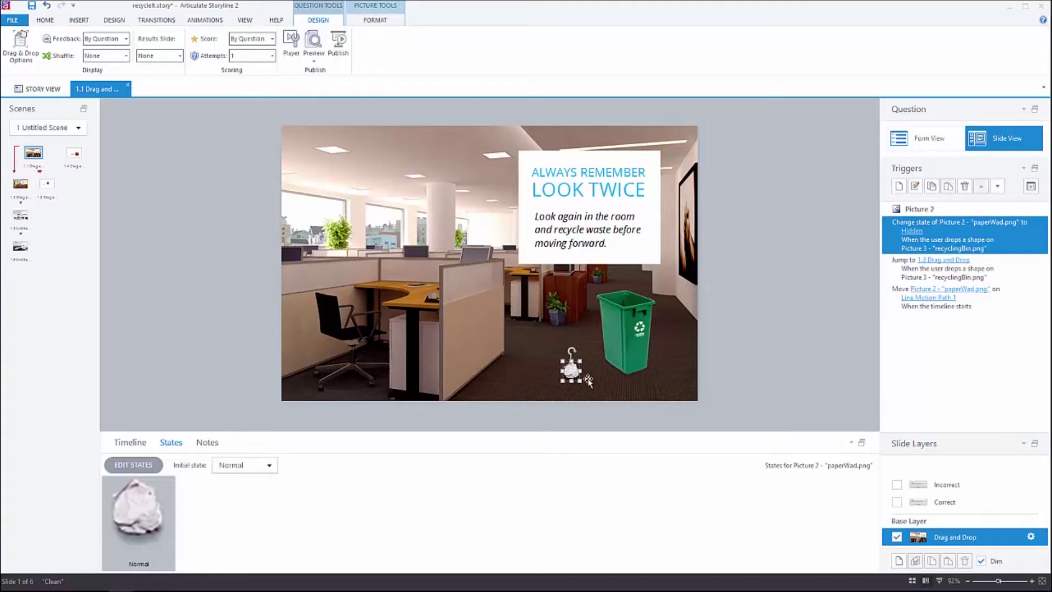
pyautogui.click(209, 21)
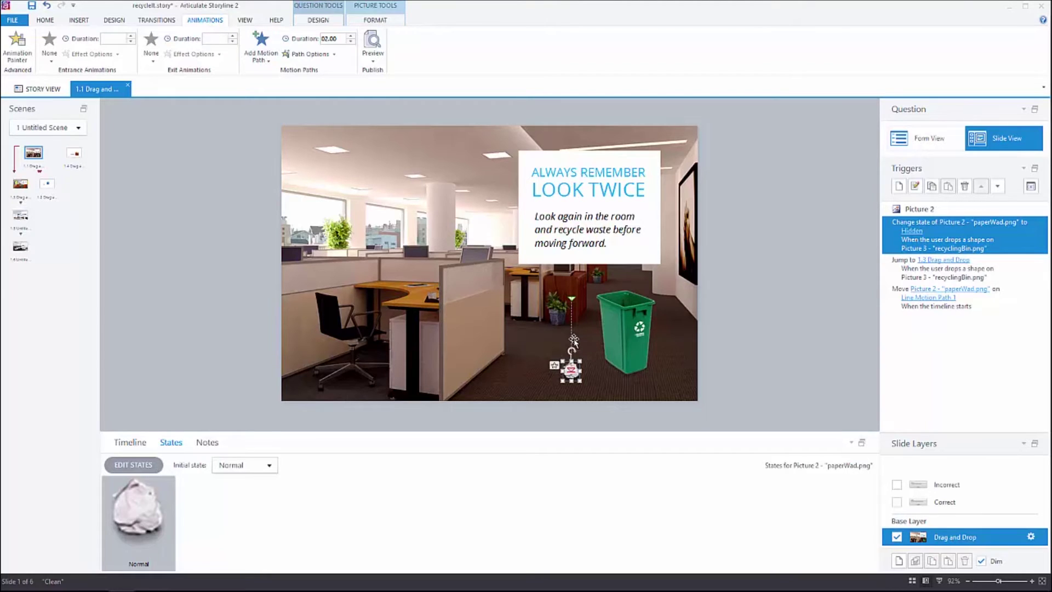
pyautogui.click(305, 55)
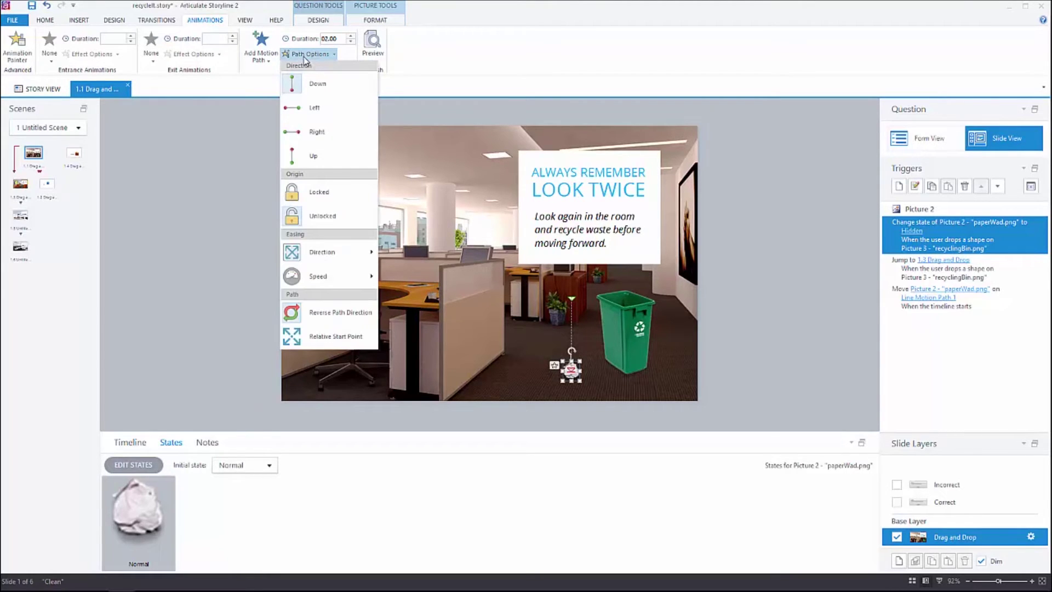
pyautogui.moveTo(325, 283)
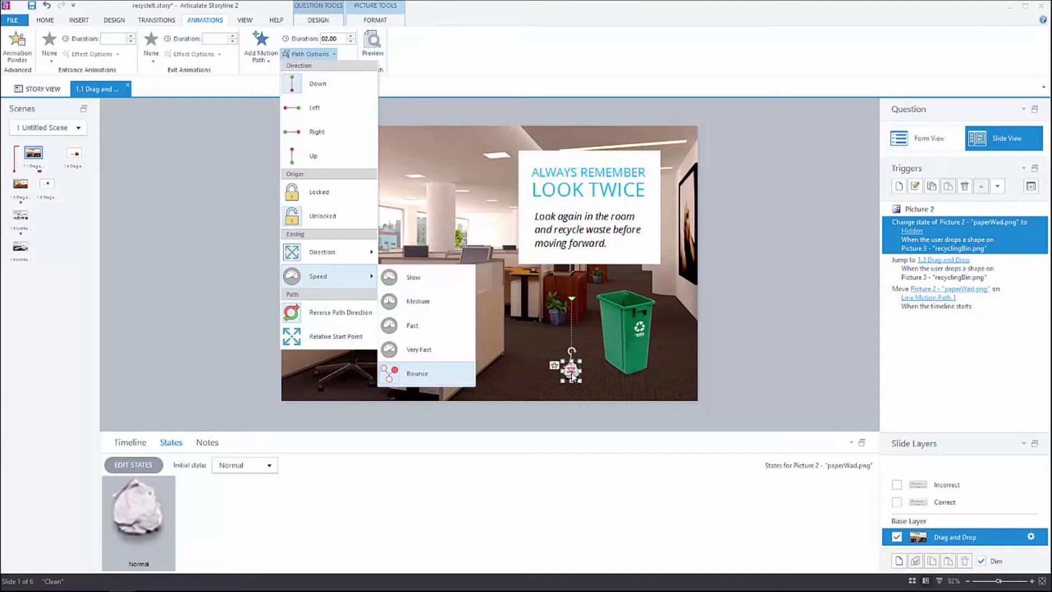
pyautogui.moveTo(321, 256)
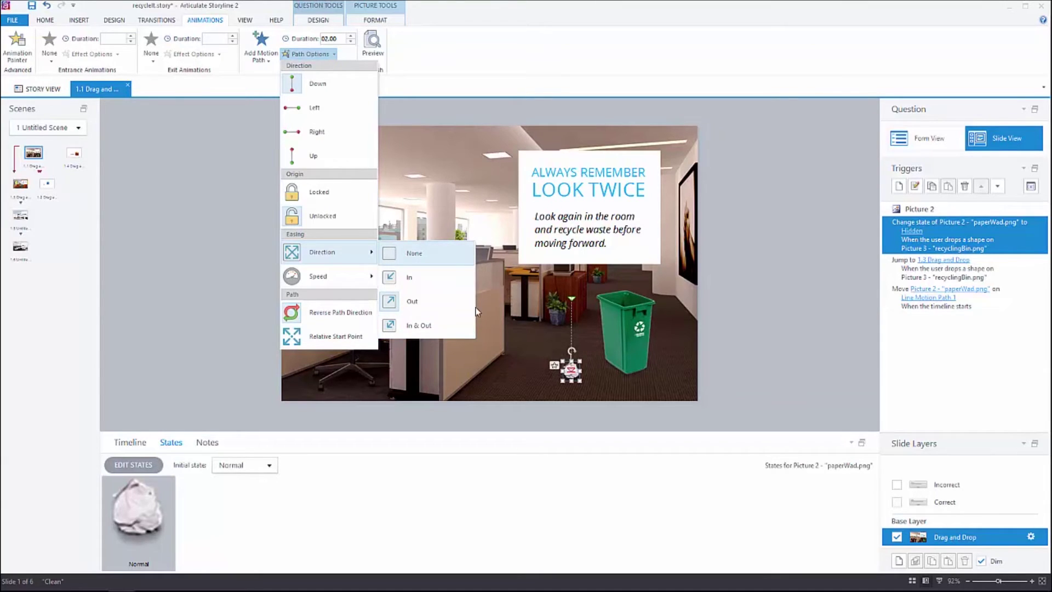
pyautogui.click(573, 125)
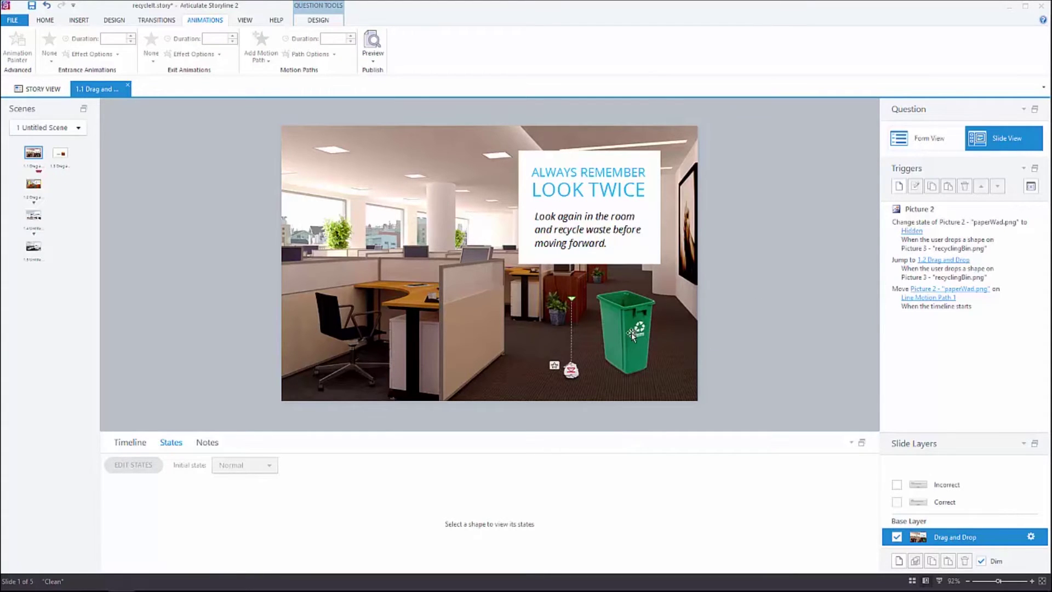
# Open the Resetting the Room slide and view its Uncover transition settings and preview choices.
pyautogui.click(34, 183)
pyautogui.click(149, 20)
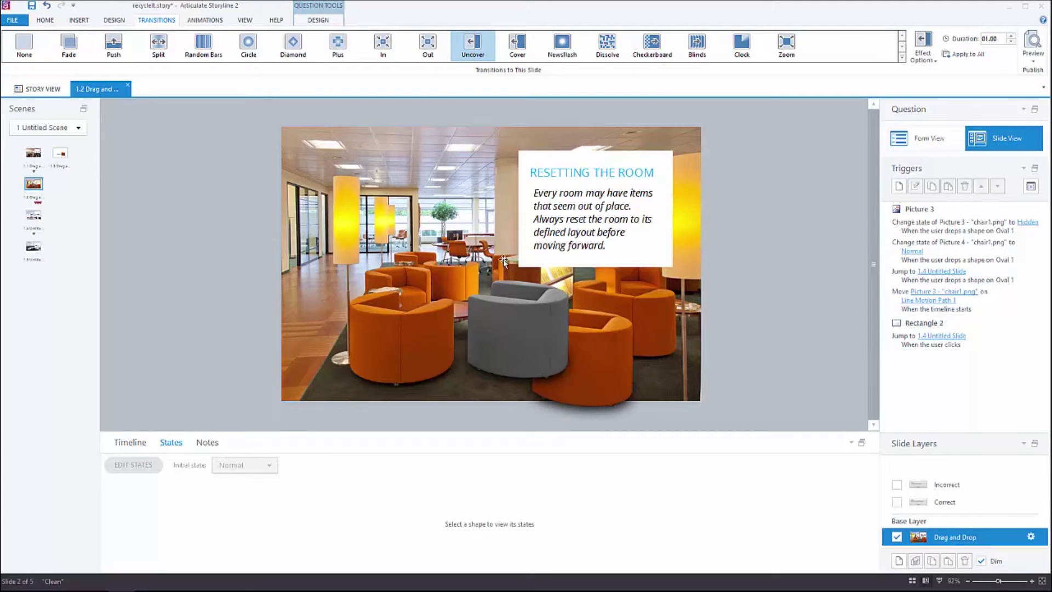
pyautogui.click(1033, 60)
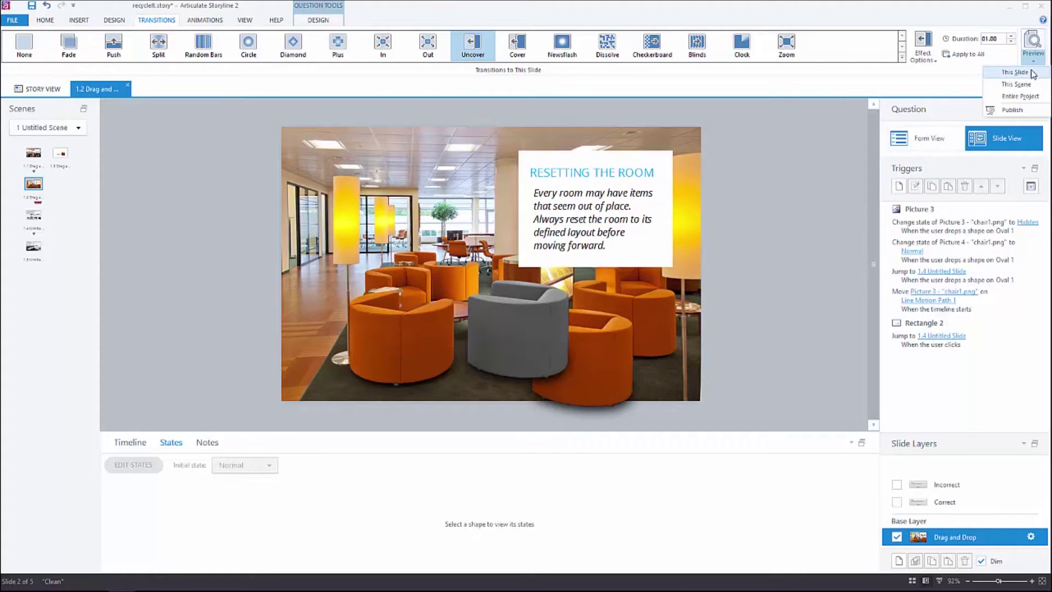
pyautogui.click(1016, 72)
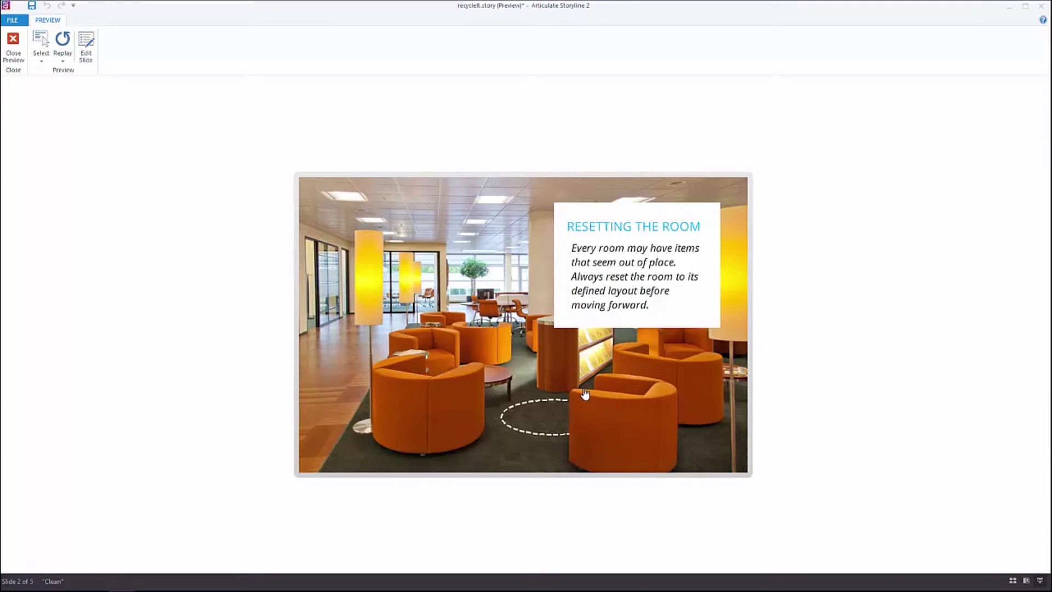
pyautogui.moveTo(628, 416); pyautogui.dragTo(579, 378)
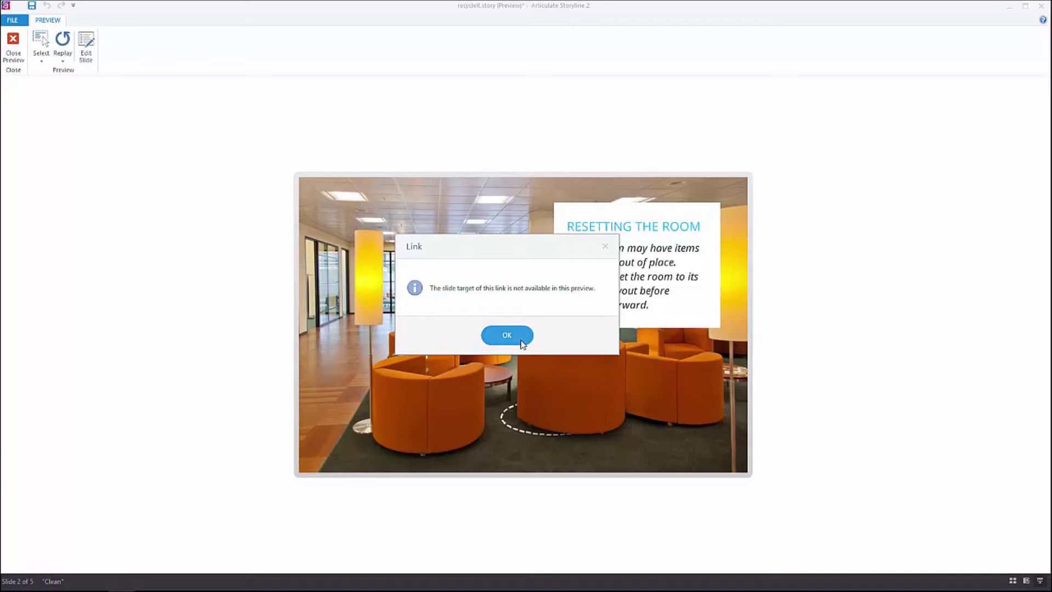
pyautogui.click(507, 335)
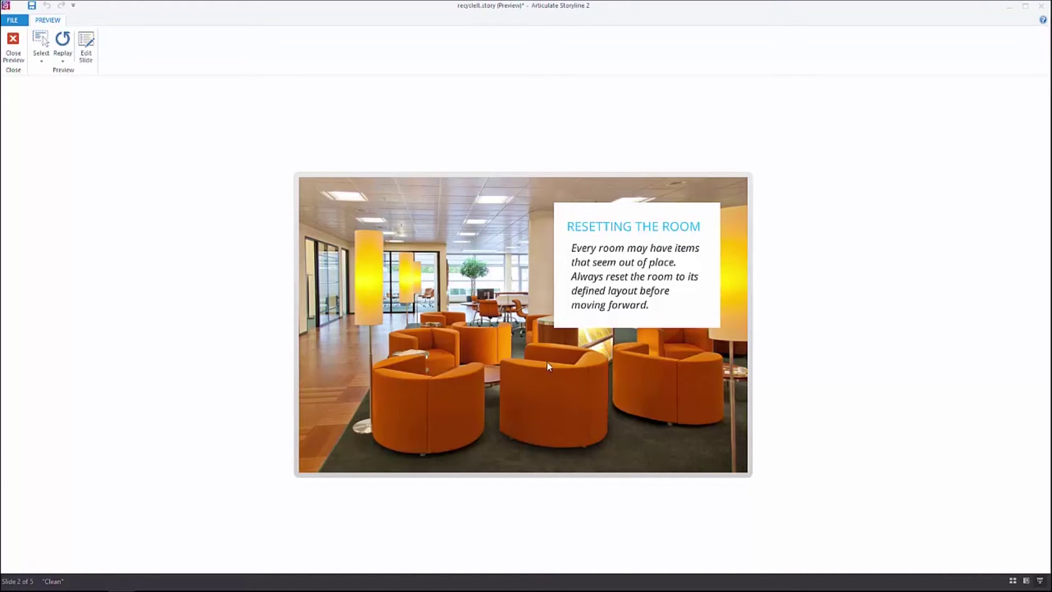
pyautogui.click(14, 52)
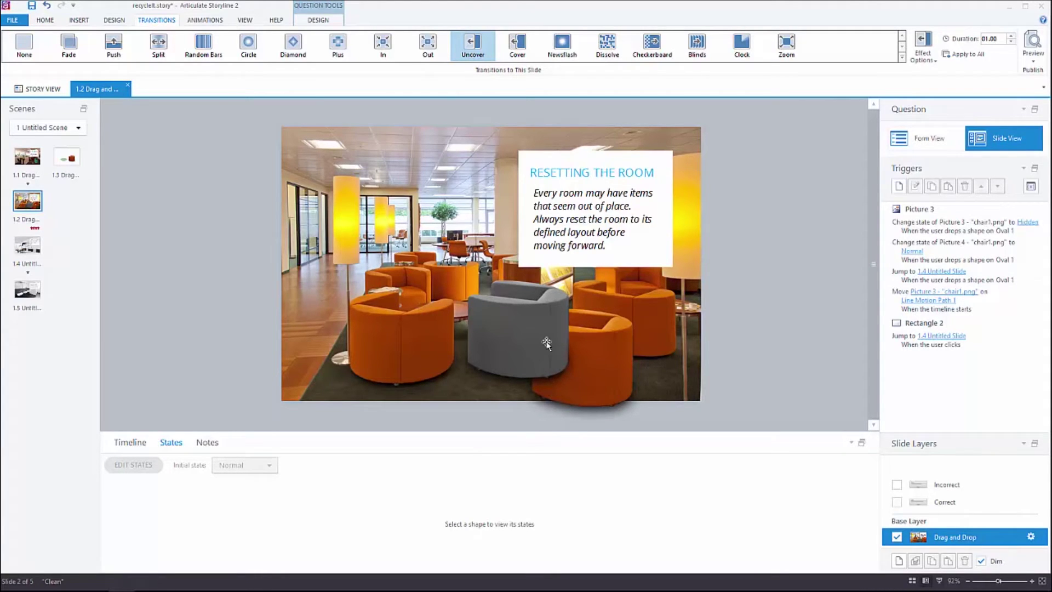
# Preview slide 1.3 alone and drag the orange chair onto the green ellipse to confirm snapping.
pyautogui.click(1032, 55)
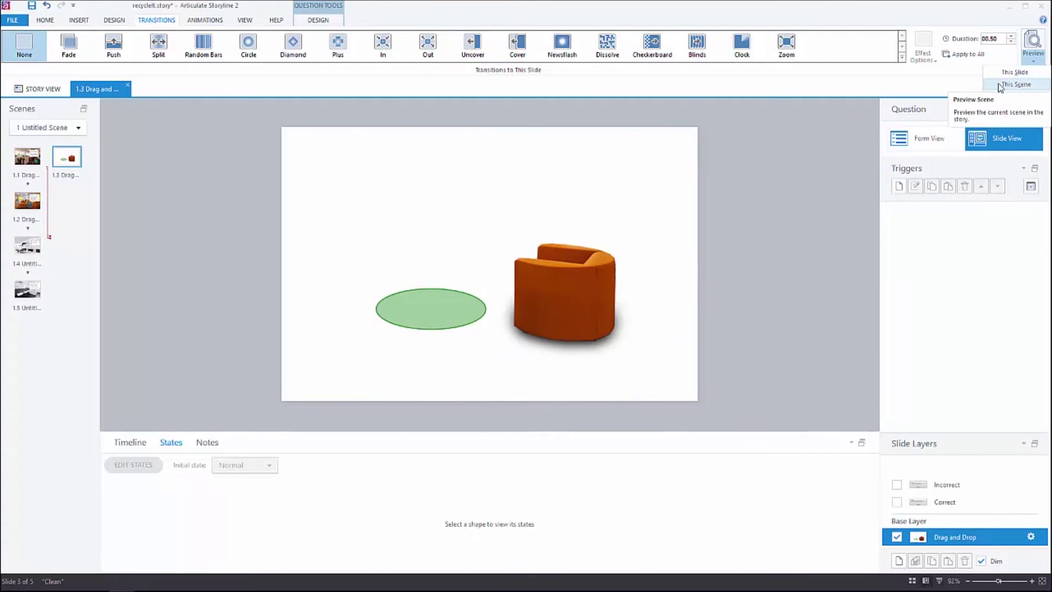
pyautogui.click(1021, 72)
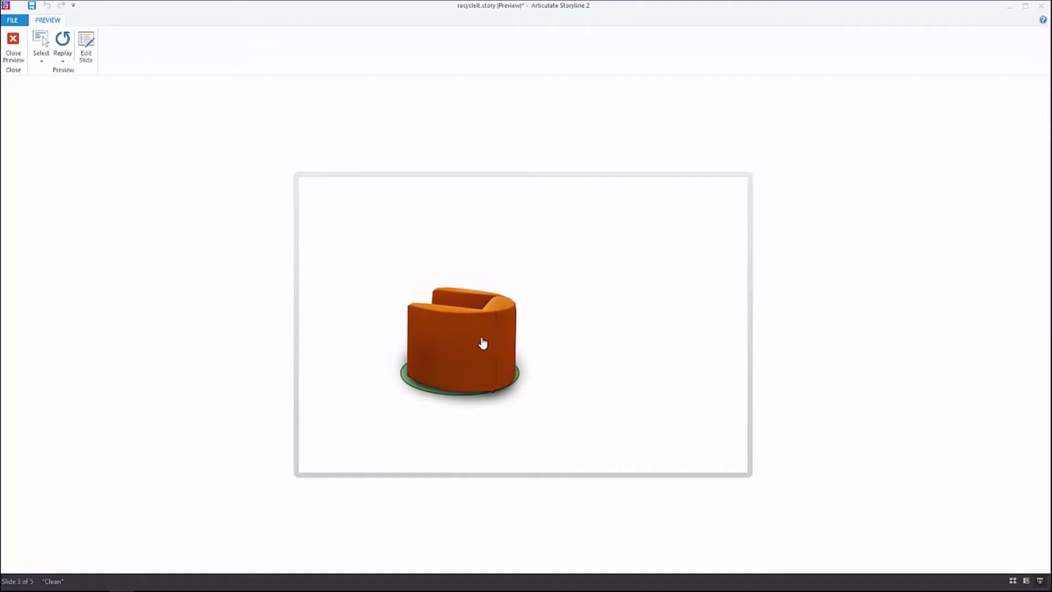
pyautogui.moveTo(483, 344)
pyautogui.mouseDown()
pyautogui.moveTo(498, 343)
pyautogui.moveTo(460, 401)
pyautogui.moveTo(483, 339)
pyautogui.moveTo(467, 404)
pyautogui.moveTo(486, 357)
pyautogui.moveTo(545, 298)
pyautogui.moveTo(642, 358)
pyautogui.moveTo(639, 296)
pyautogui.moveTo(623, 298)
pyautogui.moveTo(627, 289)
pyautogui.moveTo(580, 336)
pyautogui.moveTo(487, 341)
pyautogui.mouseUp()
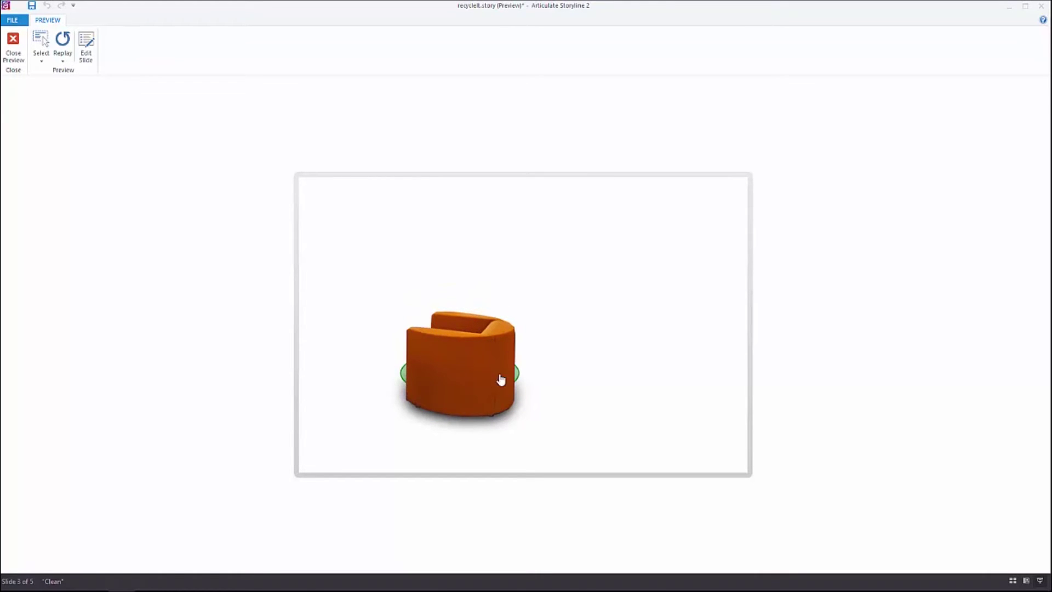
pyautogui.moveTo(475, 378); pyautogui.dragTo(471, 356)
pyautogui.click(19, 59)
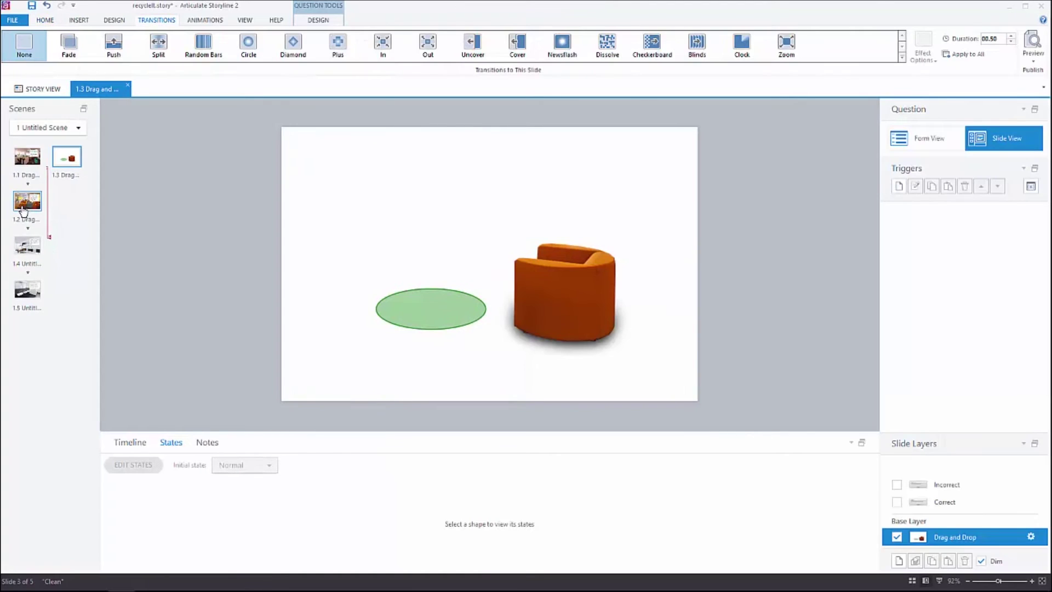
# Open the Resetting the Room slide and select the orange and grey chairs to check their setup.
pyautogui.click(27, 203)
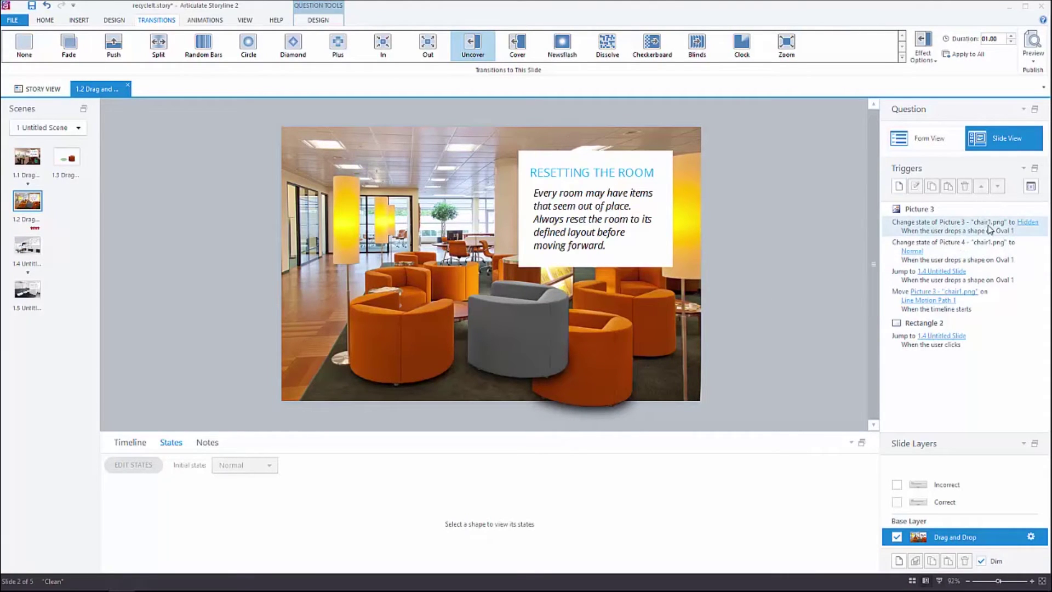
pyautogui.click(591, 334)
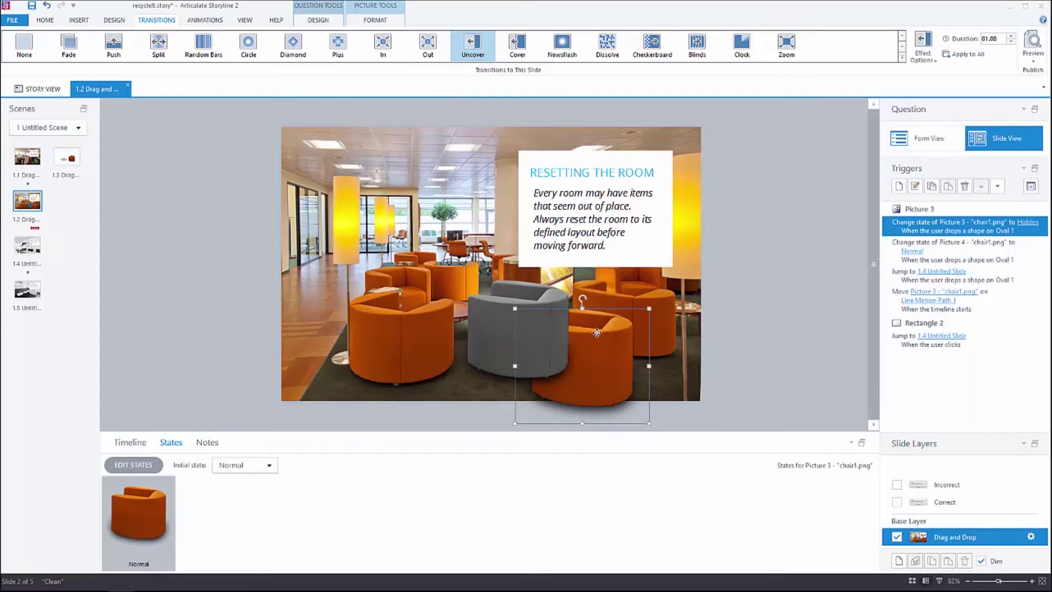
pyautogui.click(511, 321)
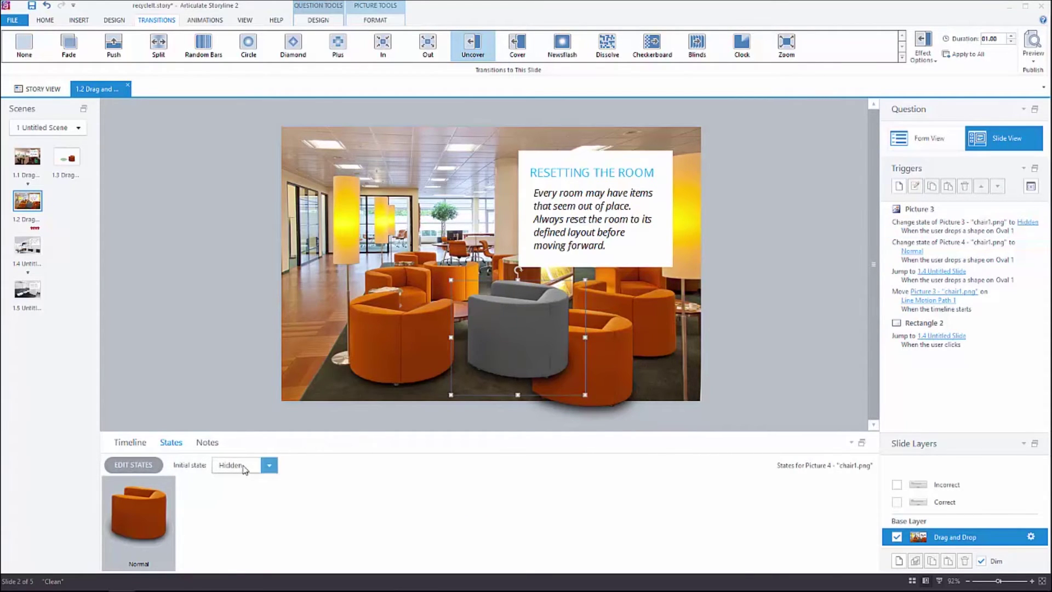
pyautogui.click(603, 341)
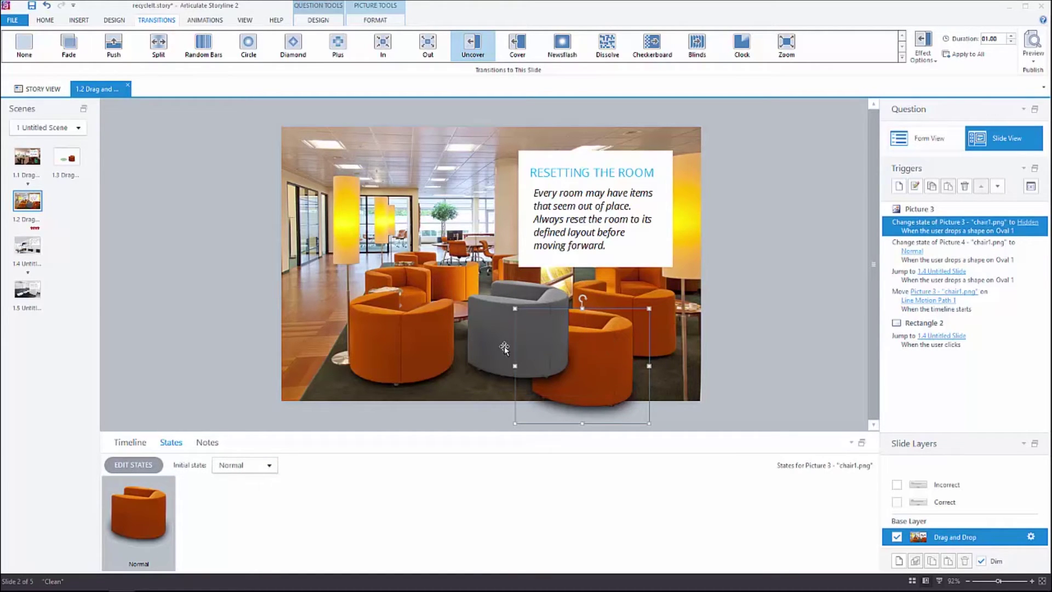
pyautogui.click(492, 356)
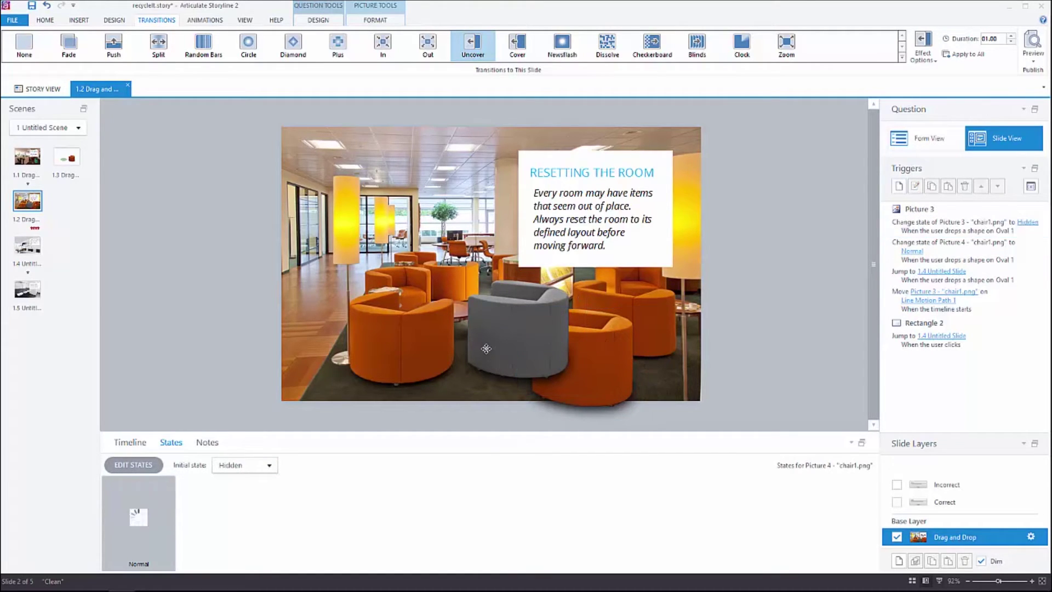
# Hide and reshow the grey chair in the Timeline while inspecting the drop oval and both chairs.
pyautogui.click(130, 443)
pyautogui.click(120, 476)
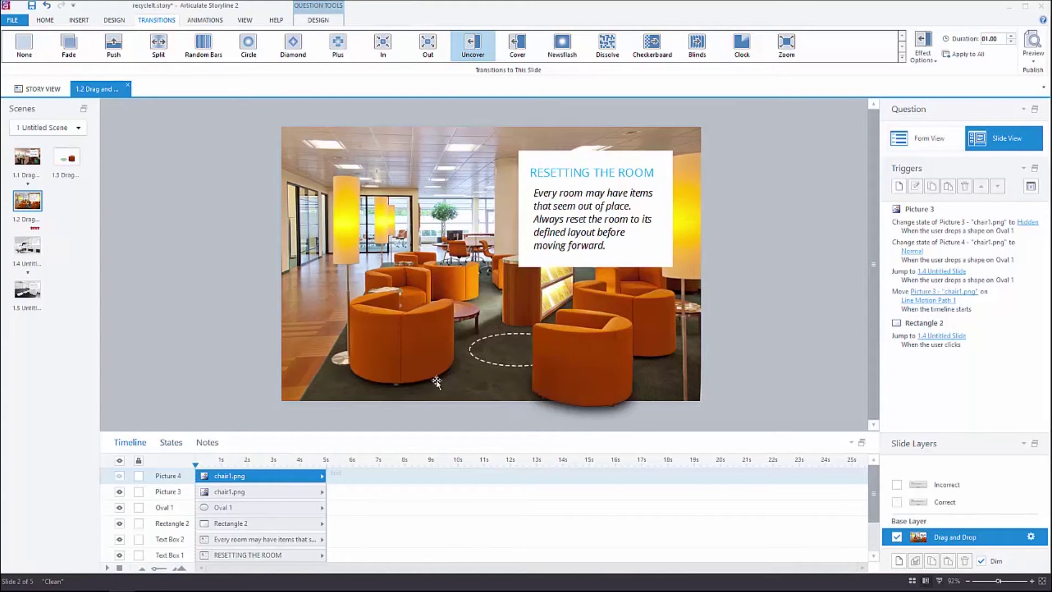
pyautogui.click(493, 358)
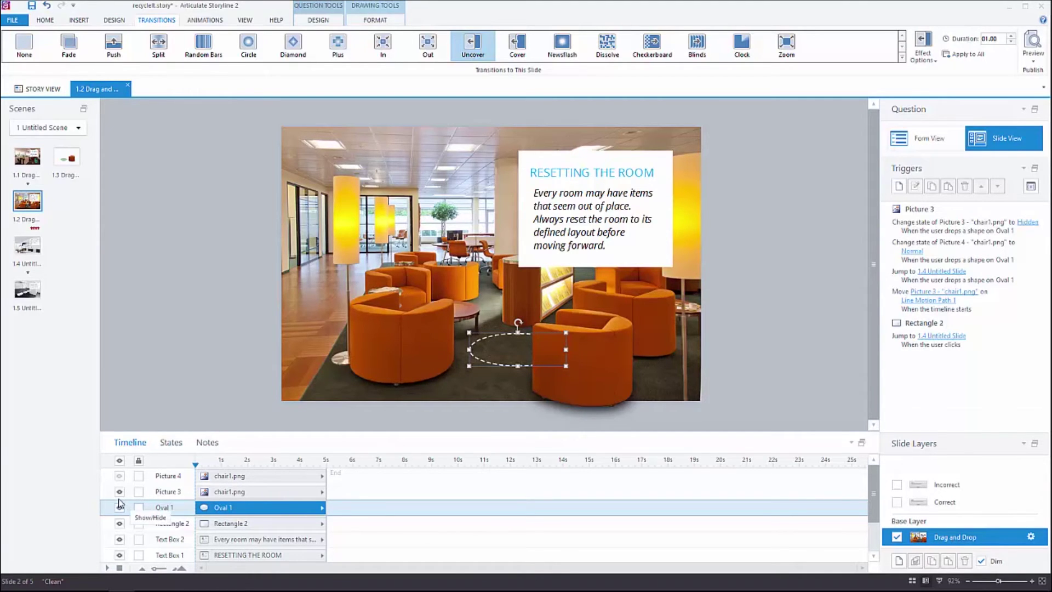
pyautogui.click(119, 475)
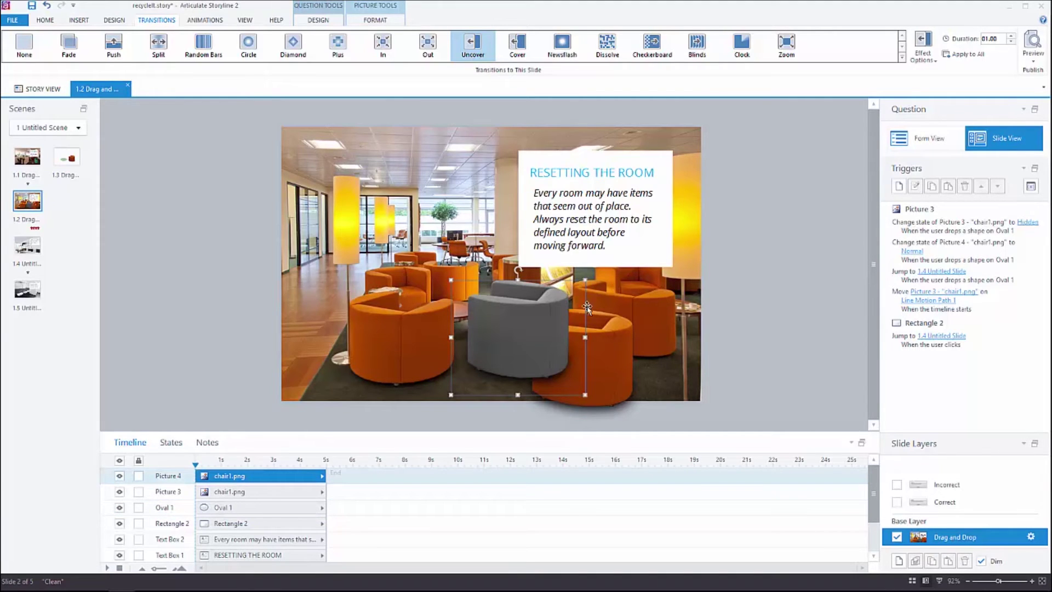
pyautogui.click(608, 346)
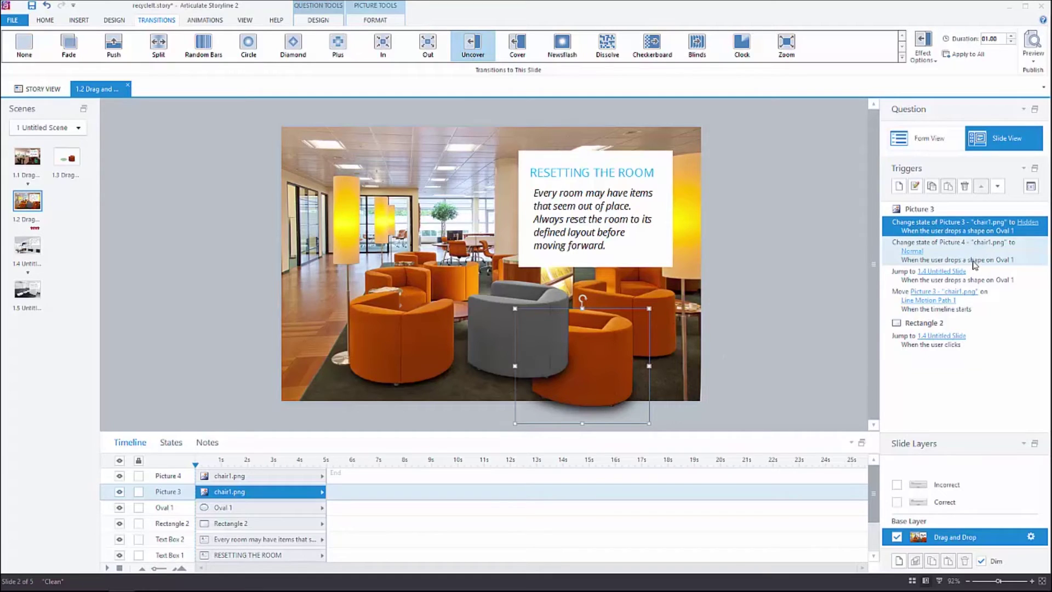
pyautogui.click(492, 304)
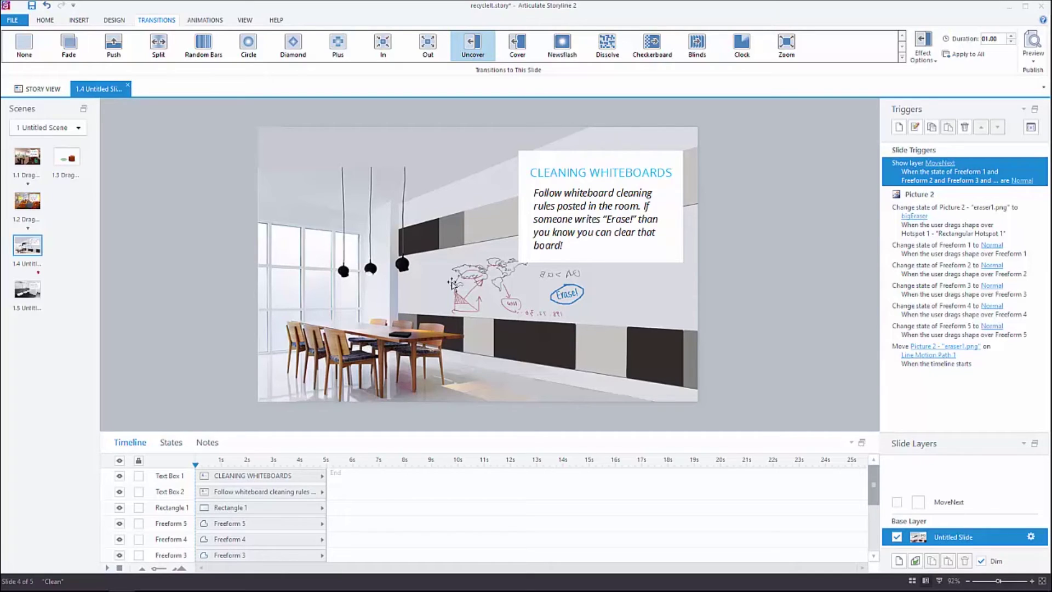
pyautogui.click(398, 334)
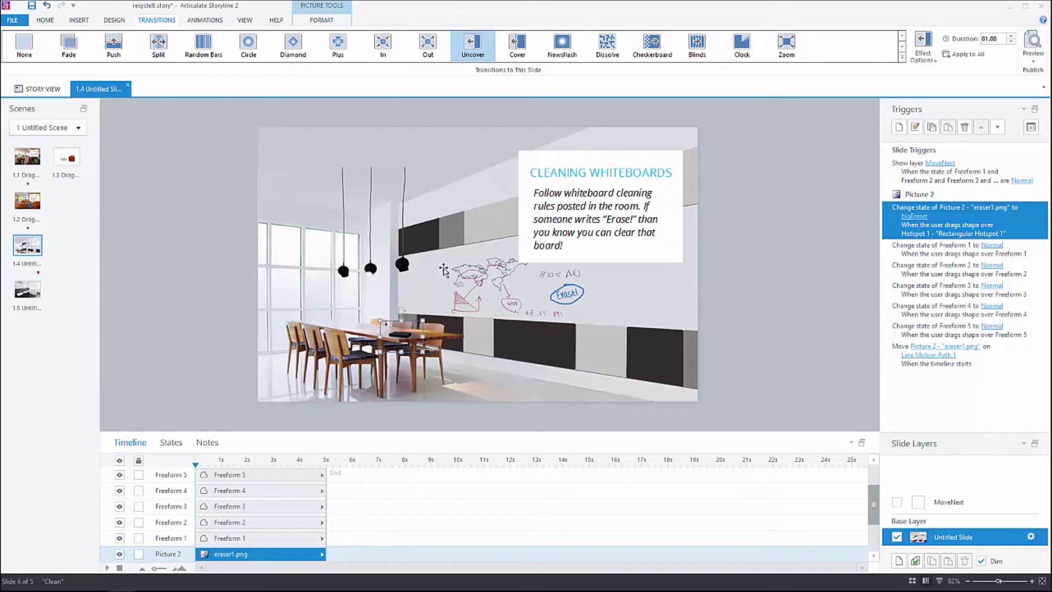
pyautogui.click(468, 268)
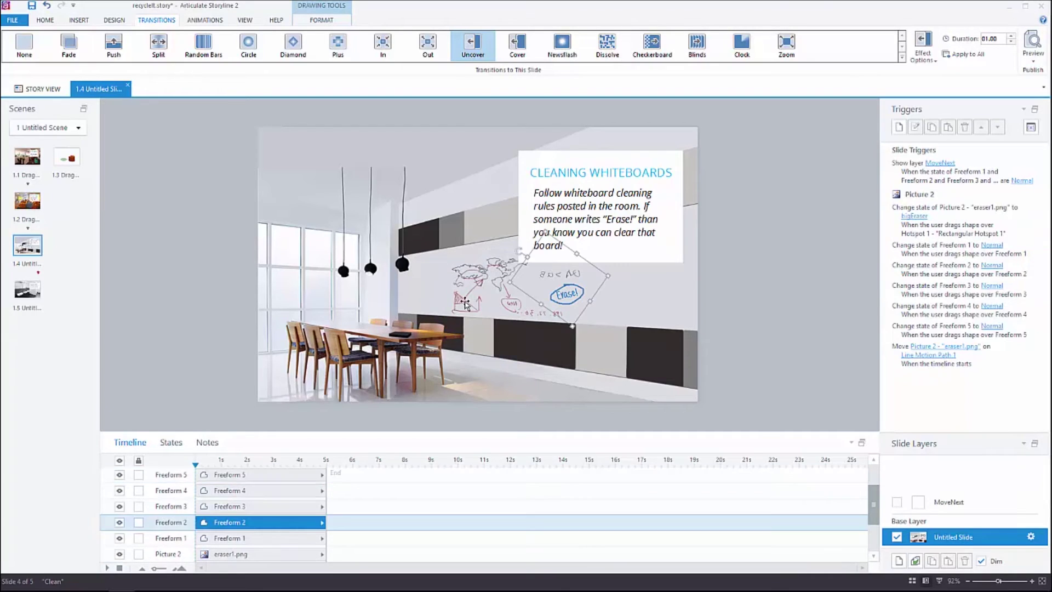
pyautogui.click(508, 274)
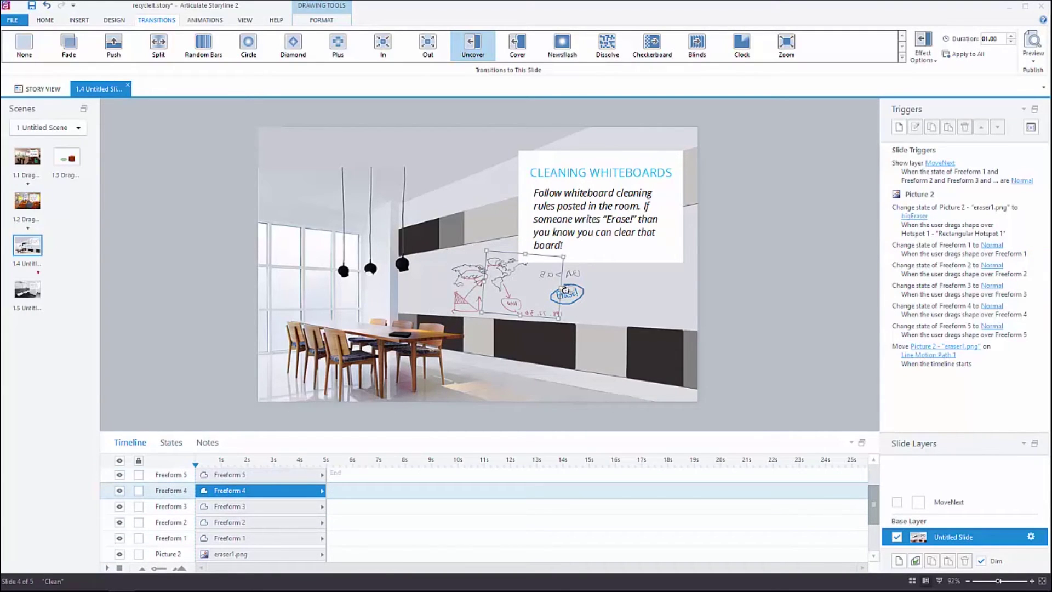
pyautogui.click(82, 21)
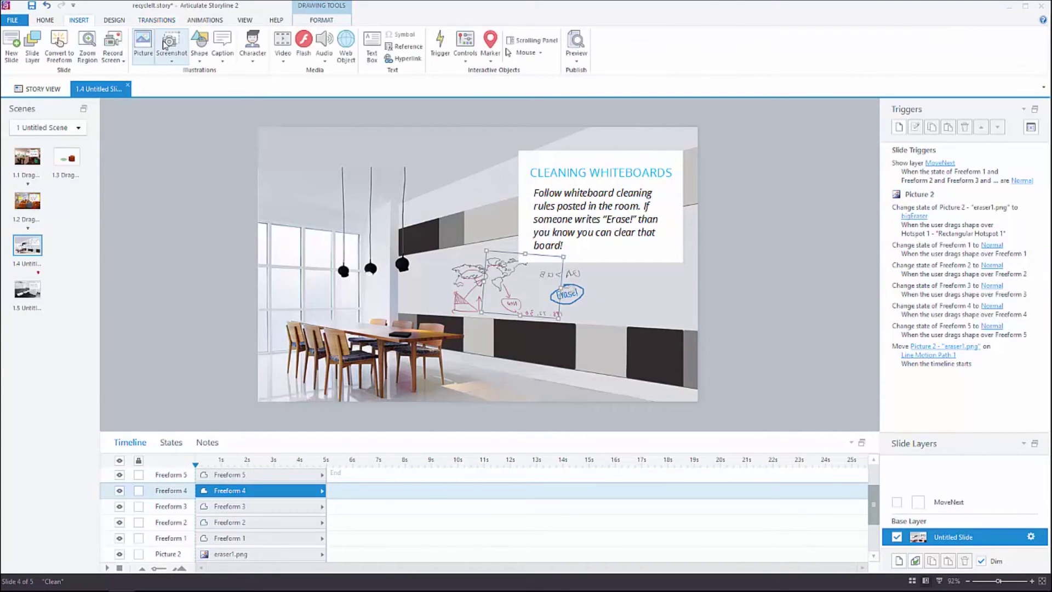
# Draw a freeform Scribble blob to the left of slide 1.4.
pyautogui.click(199, 47)
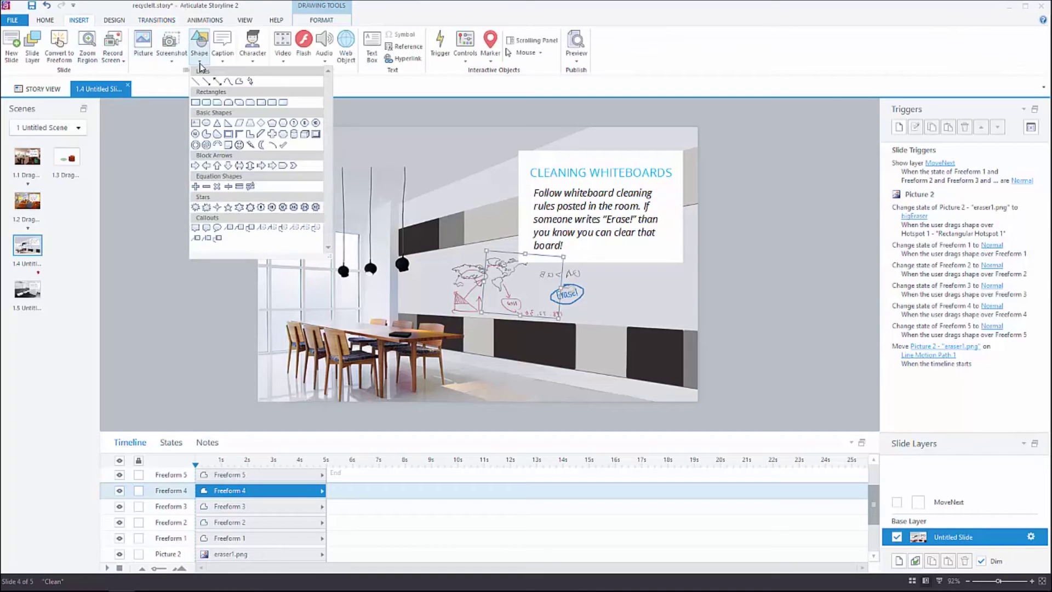
pyautogui.click(239, 82)
pyautogui.moveTo(186, 149)
pyautogui.mouseDown()
pyautogui.moveTo(155, 179)
pyautogui.moveTo(223, 178)
pyautogui.moveTo(187, 149)
pyautogui.mouseUp()
pyautogui.click(187, 193)
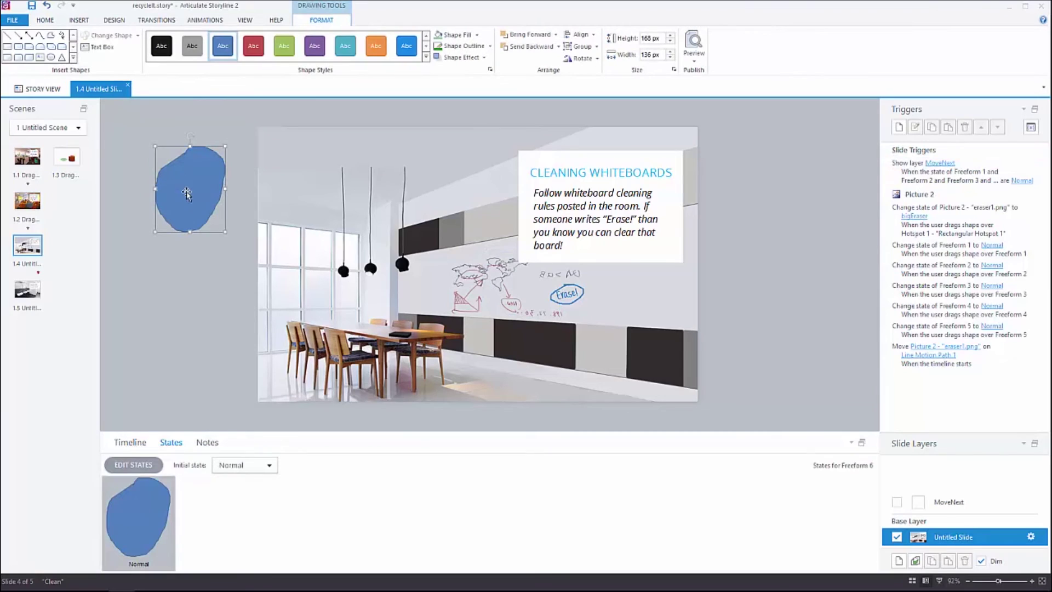
# Add a notSoVisible state to the blob with 100% fill transparency and no line.
pyautogui.click(133, 464)
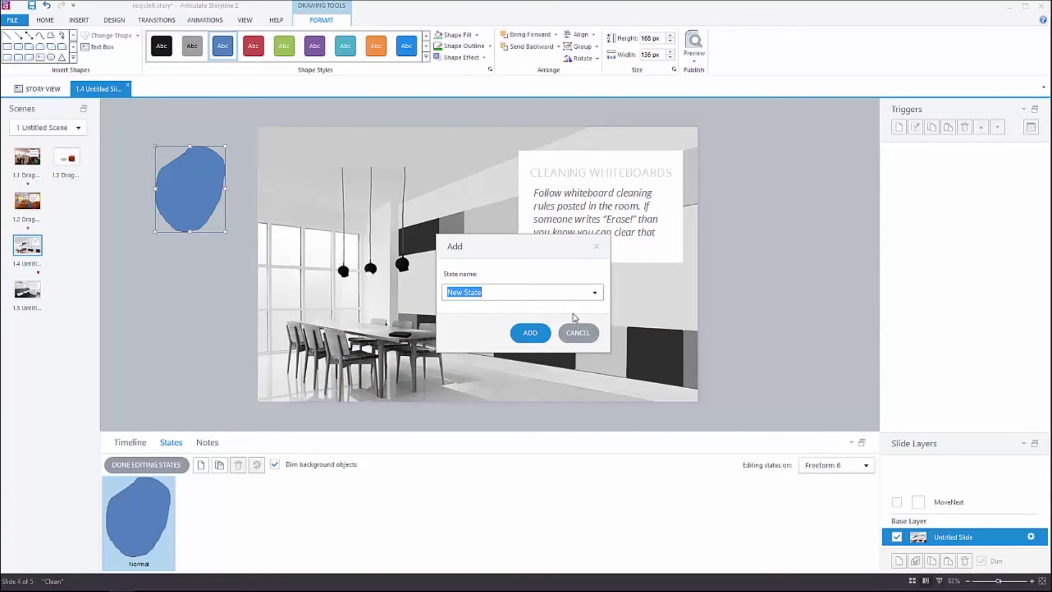
pyautogui.write('notSoVisible')
pyautogui.press('Return')
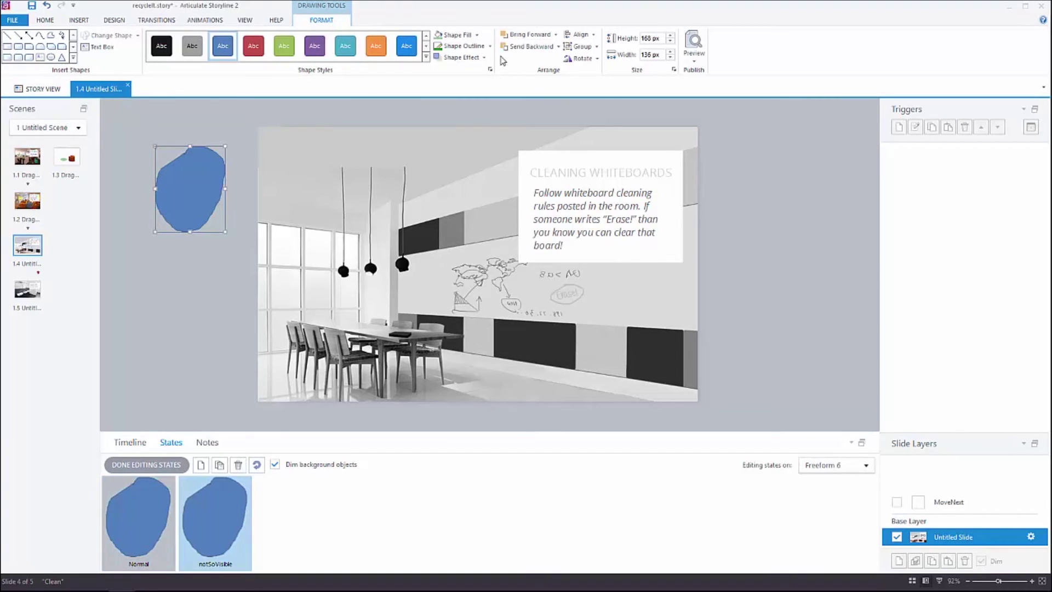
pyautogui.click(490, 70)
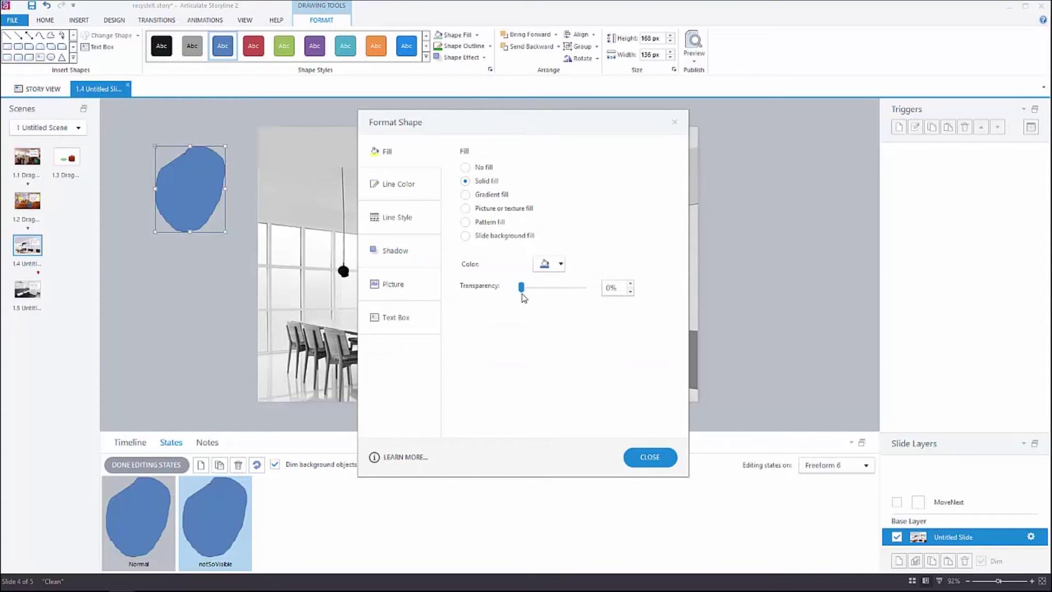
pyautogui.moveTo(522, 295); pyautogui.dragTo(585, 288)
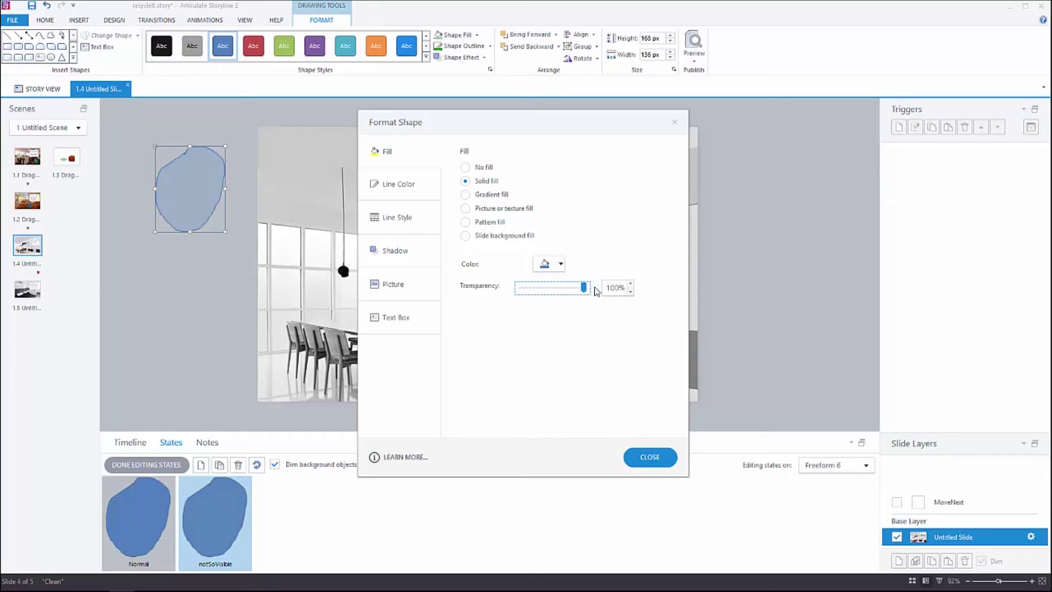
pyautogui.click(418, 189)
pyautogui.click(465, 167)
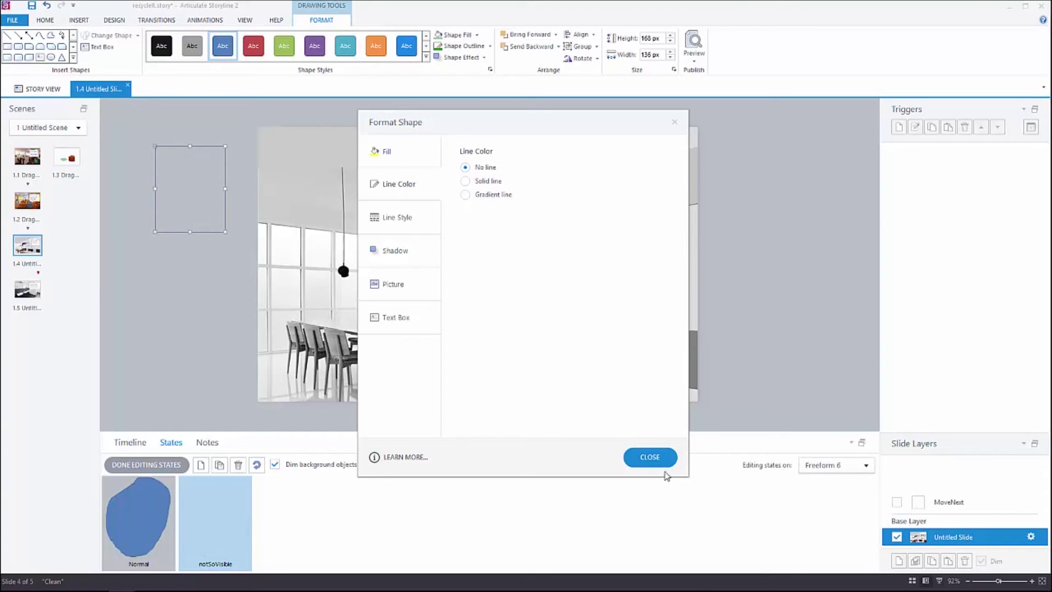
pyautogui.click(649, 457)
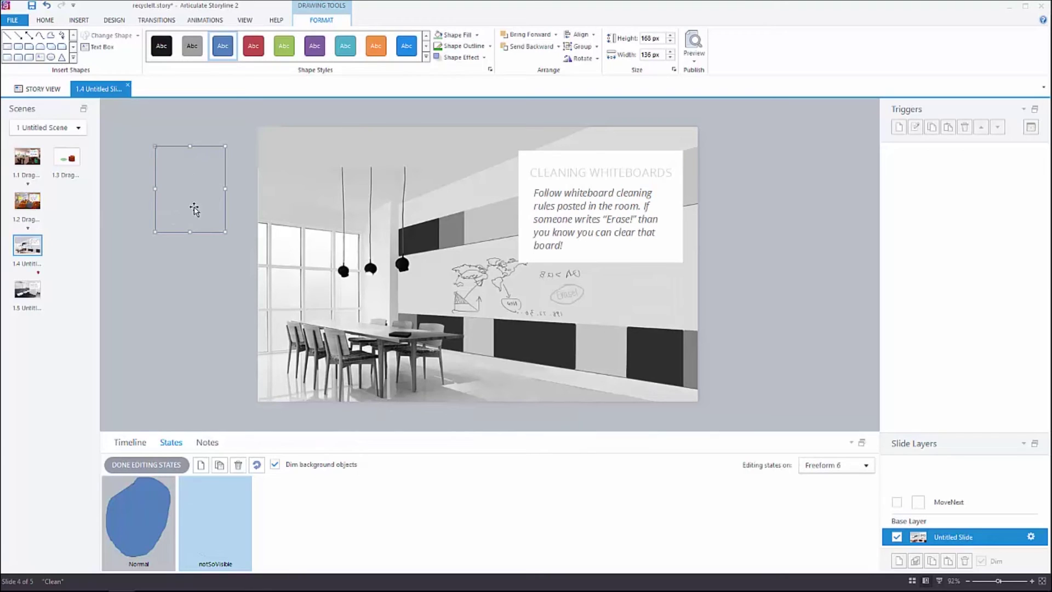
# Finish editing states and set Freeform 6's initial state to notSoVisible.
pyautogui.click(167, 466)
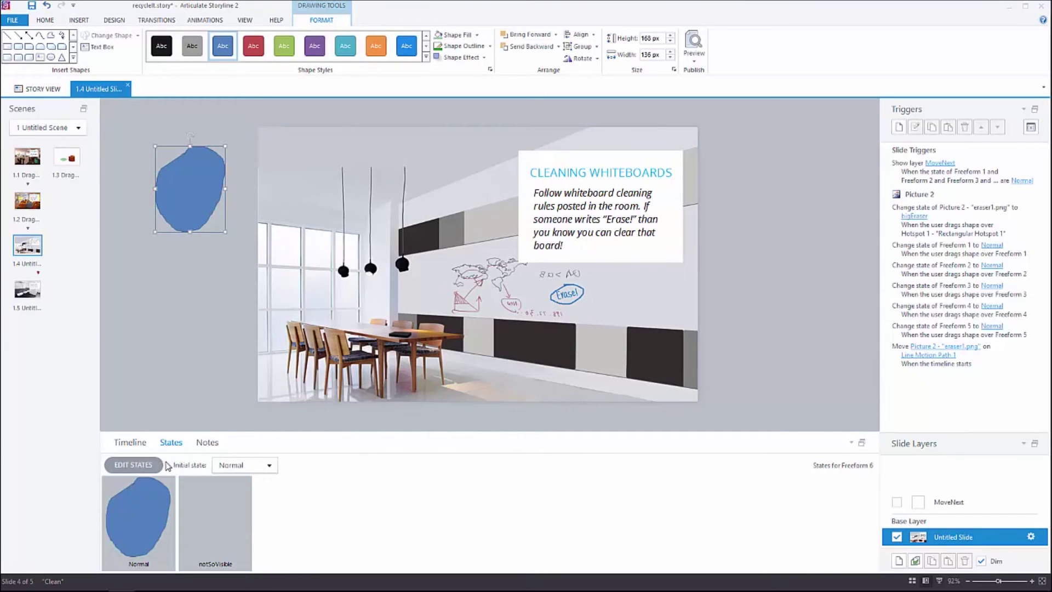
pyautogui.click(262, 466)
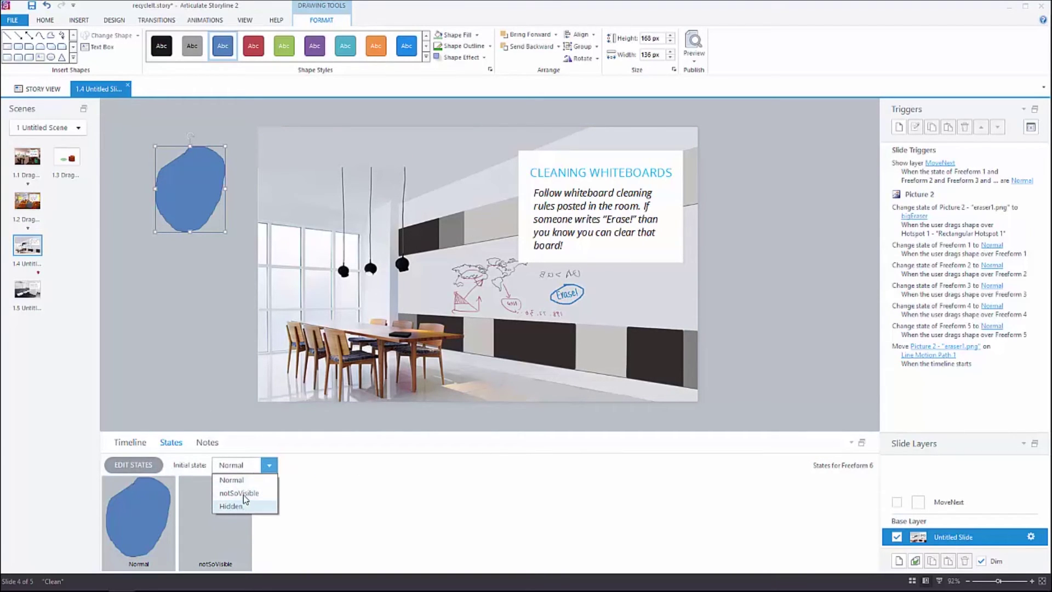
pyautogui.click(243, 493)
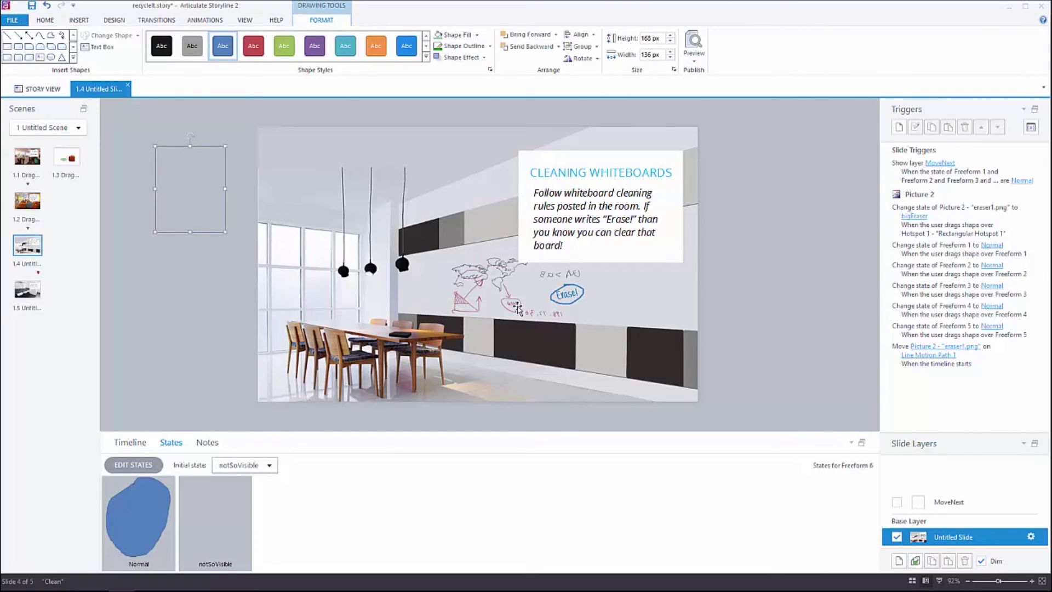
pyautogui.click(452, 312)
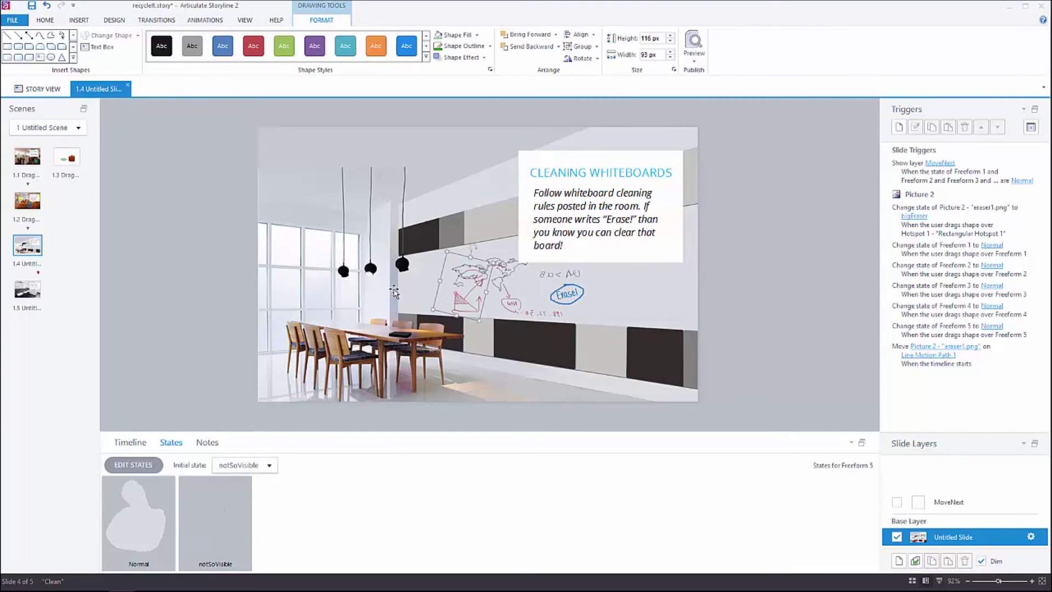
# Keep the first sketch at notSoVisible and set the map scribble to start as Normal.
pyautogui.click(917, 246)
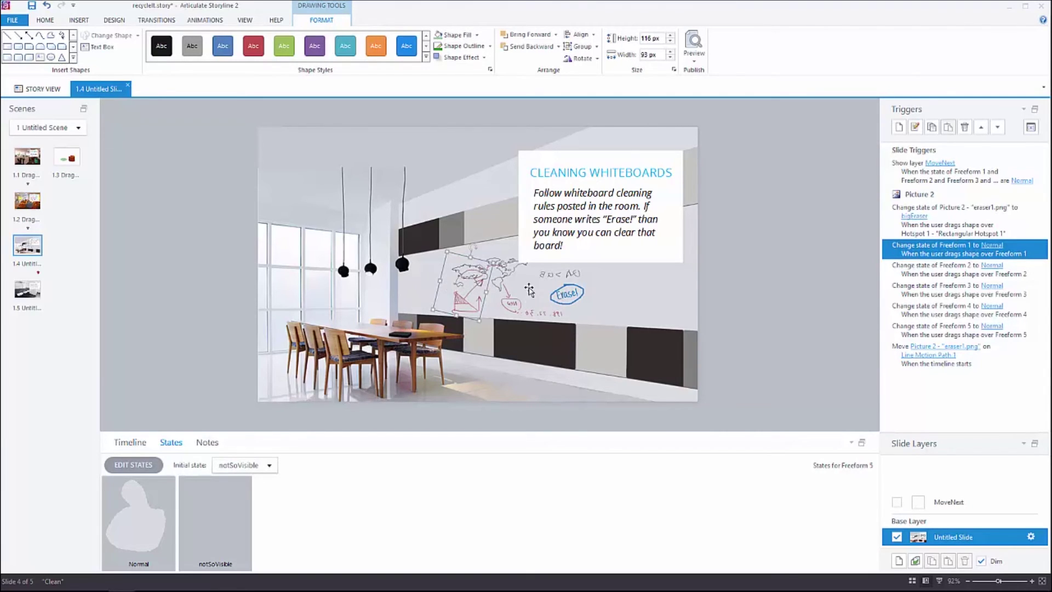
pyautogui.click(245, 465)
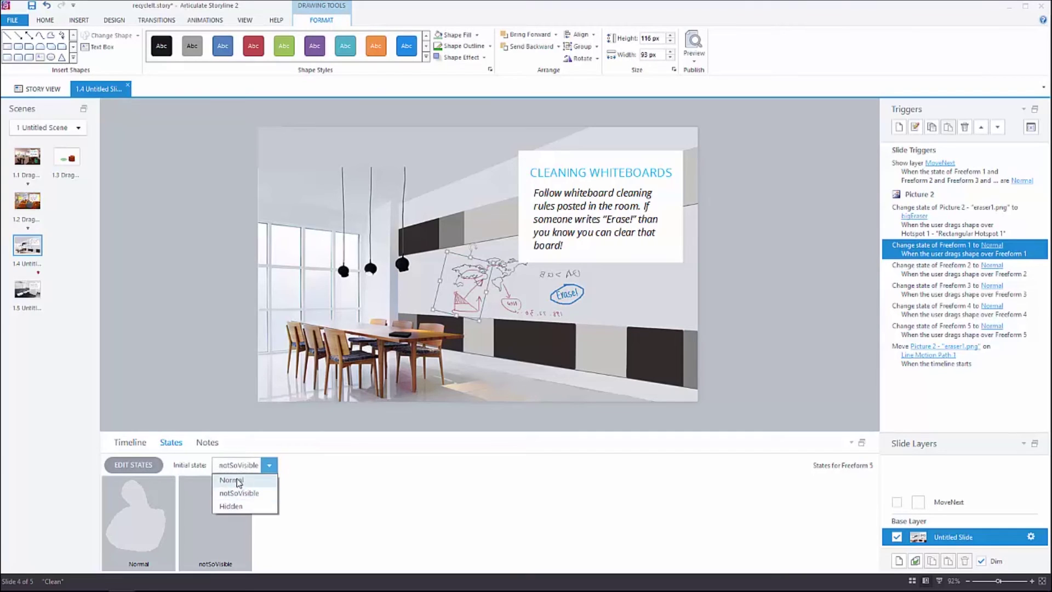
pyautogui.click(236, 496)
pyautogui.click(497, 288)
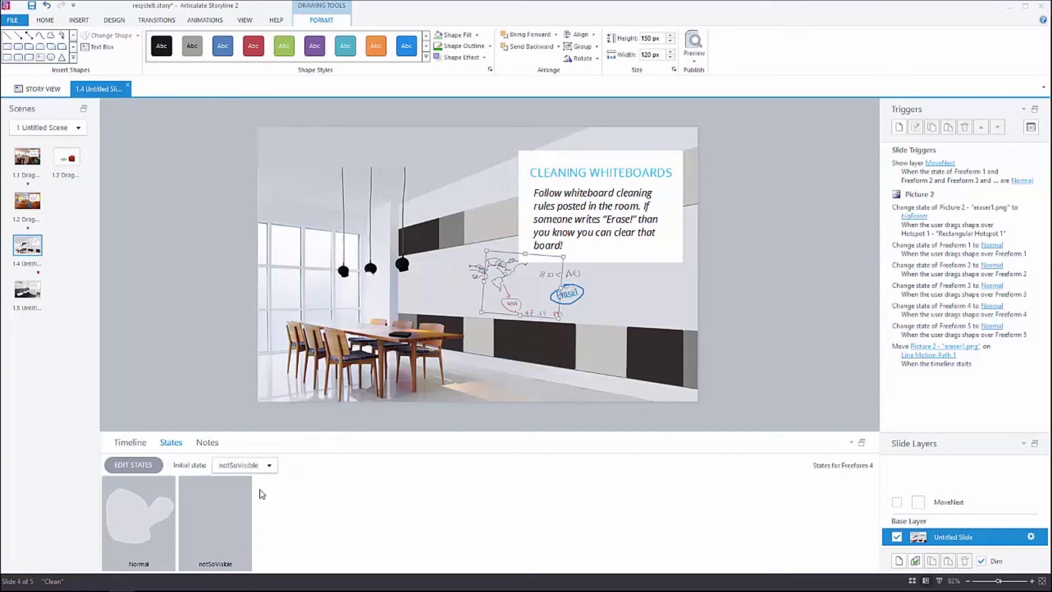
pyautogui.click(268, 466)
pyautogui.click(238, 482)
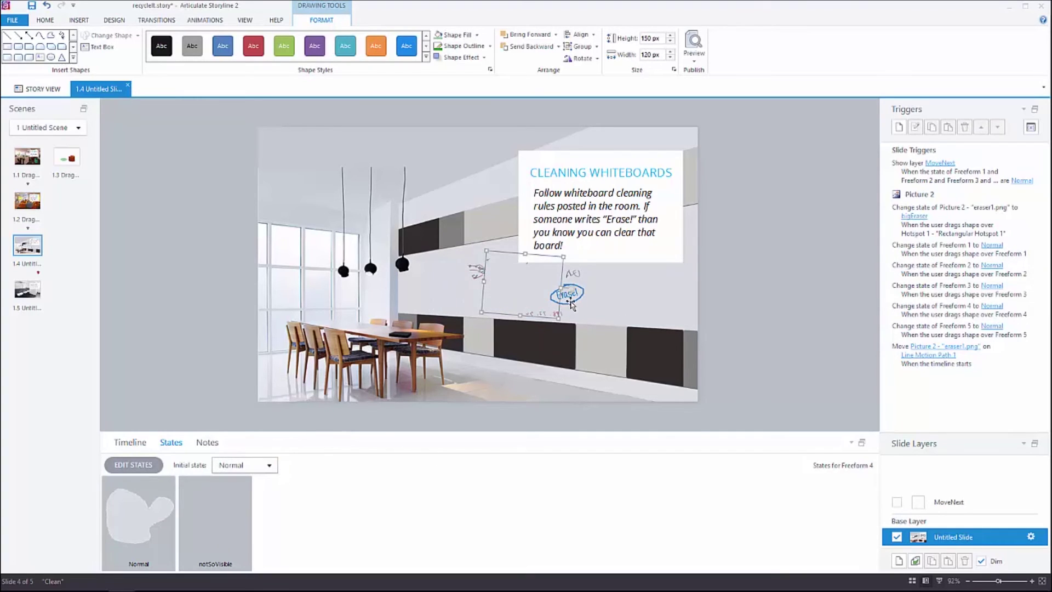
# Set the Erase! scribble and the upper-left scribble to start in the Normal state.
pyautogui.click(573, 305)
pyautogui.click(270, 465)
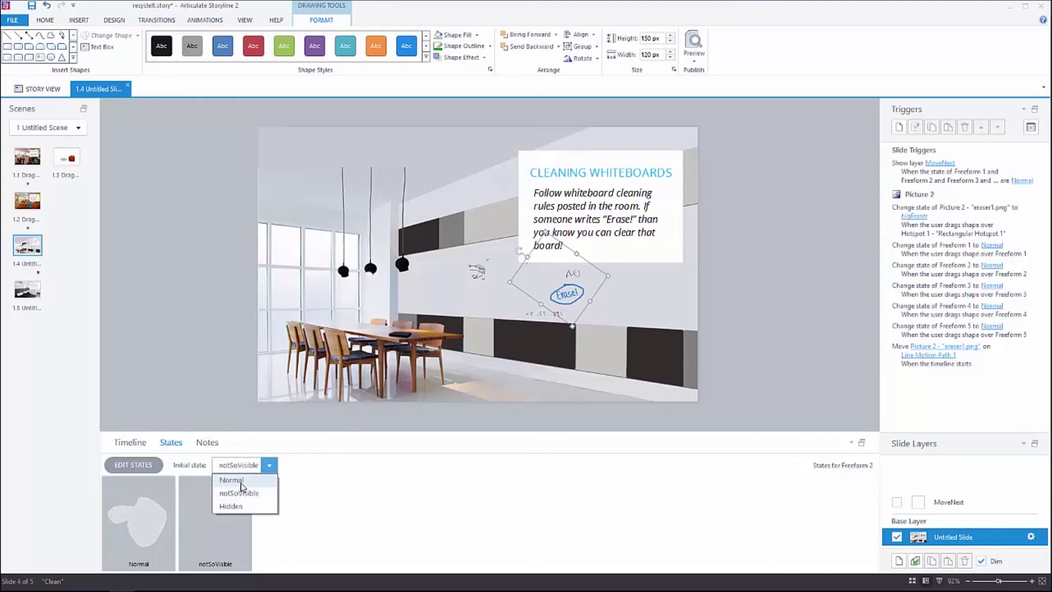
pyautogui.click(239, 481)
pyautogui.click(486, 267)
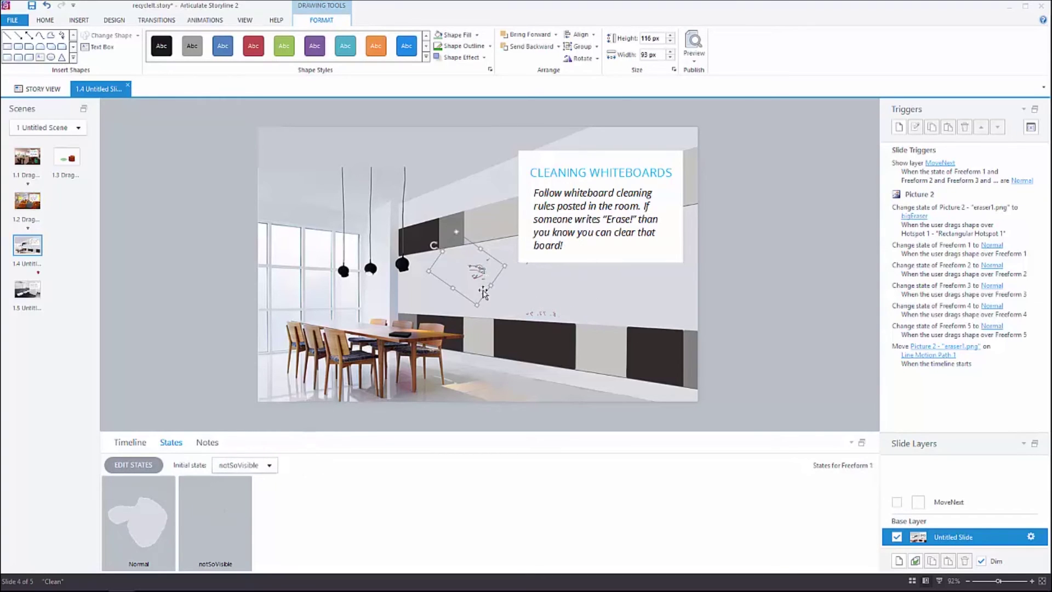
pyautogui.click(269, 465)
pyautogui.click(249, 490)
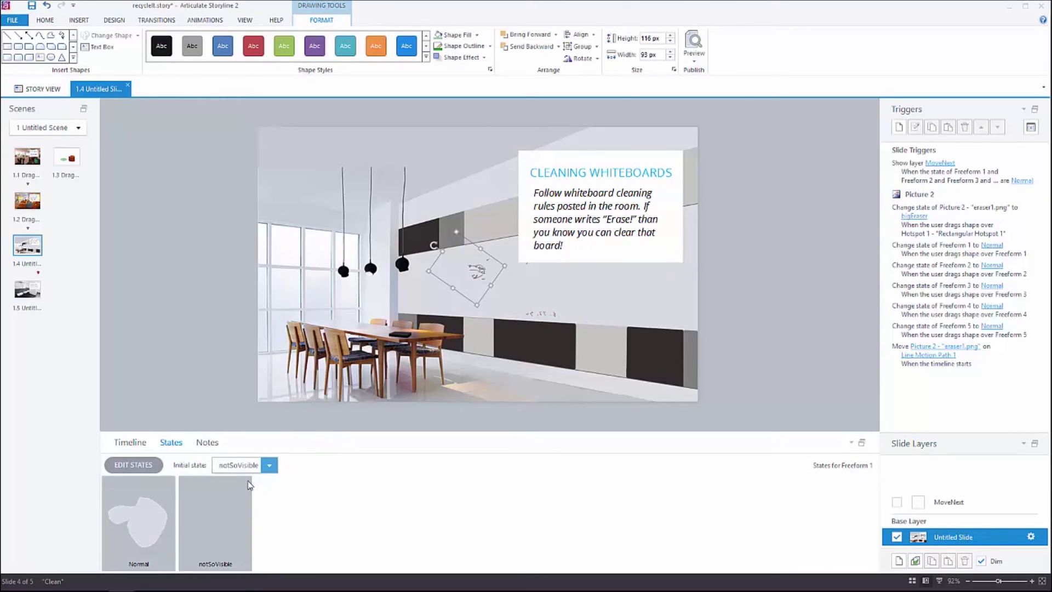
# Set the scribble near the lower text to start in the Normal state.
pyautogui.click(533, 318)
pyautogui.click(229, 465)
pyautogui.click(238, 482)
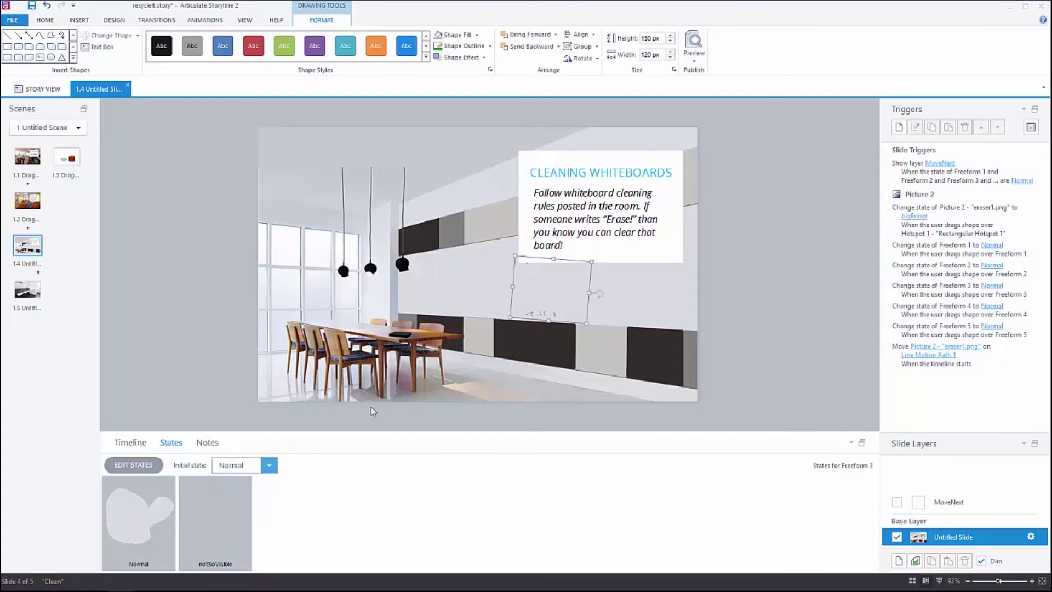
pyautogui.click(931, 172)
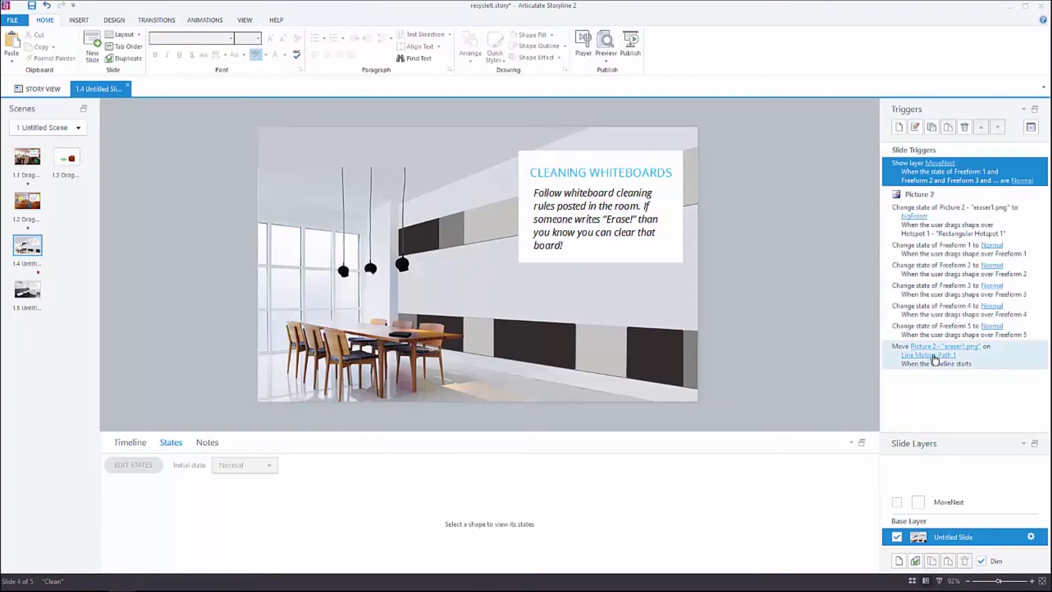
# Inspect the MoveNext trigger in the Trigger Wizard without changes, then view the MoveNext layer.
pyautogui.click(934, 164)
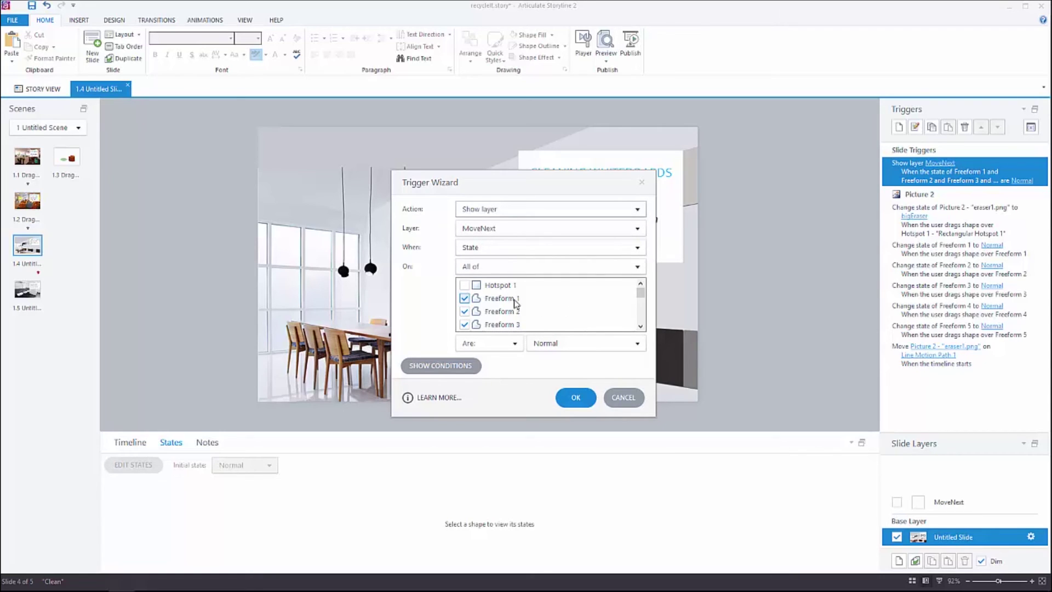
pyautogui.moveTo(644, 296); pyautogui.dragTo(643, 310)
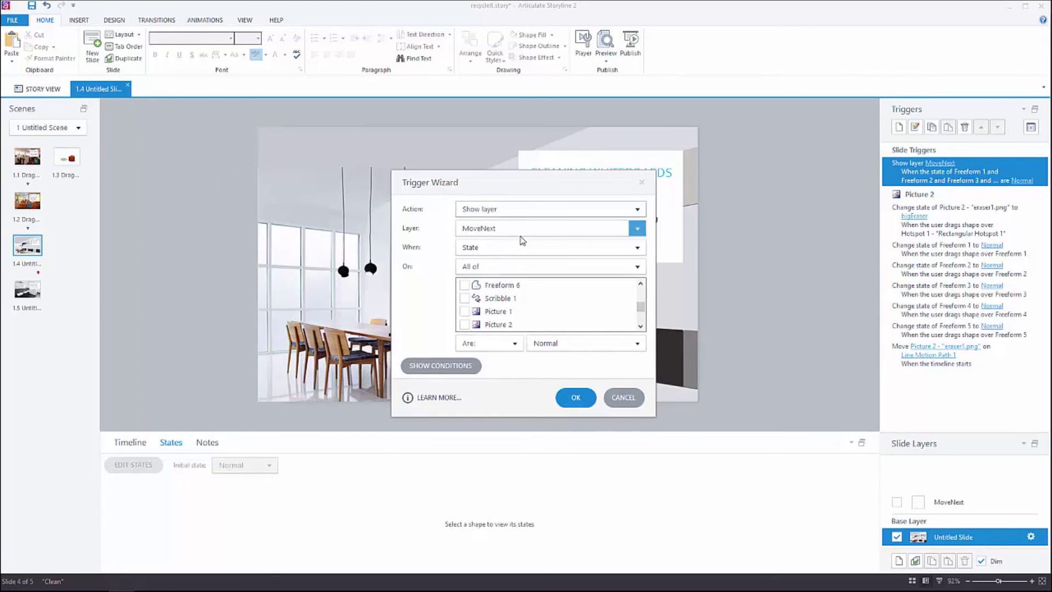
pyautogui.click(623, 397)
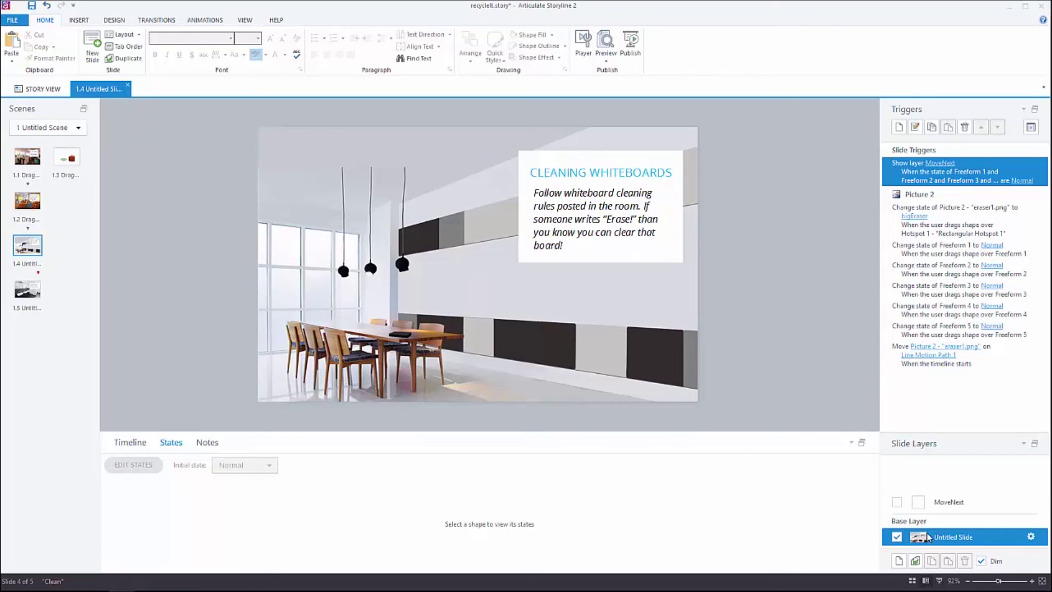
pyautogui.click(958, 502)
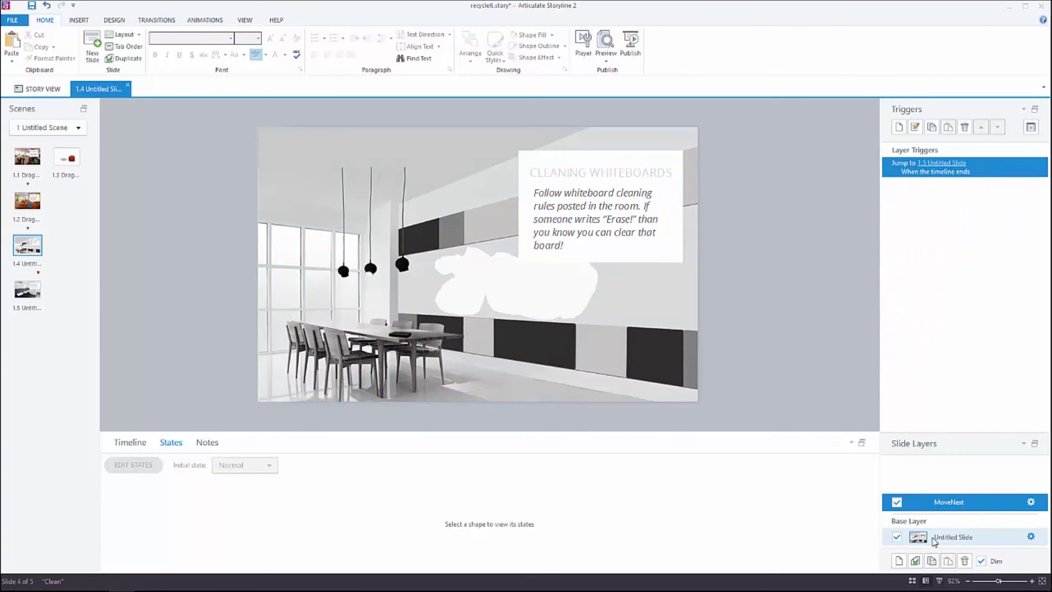
pyautogui.click(985, 531)
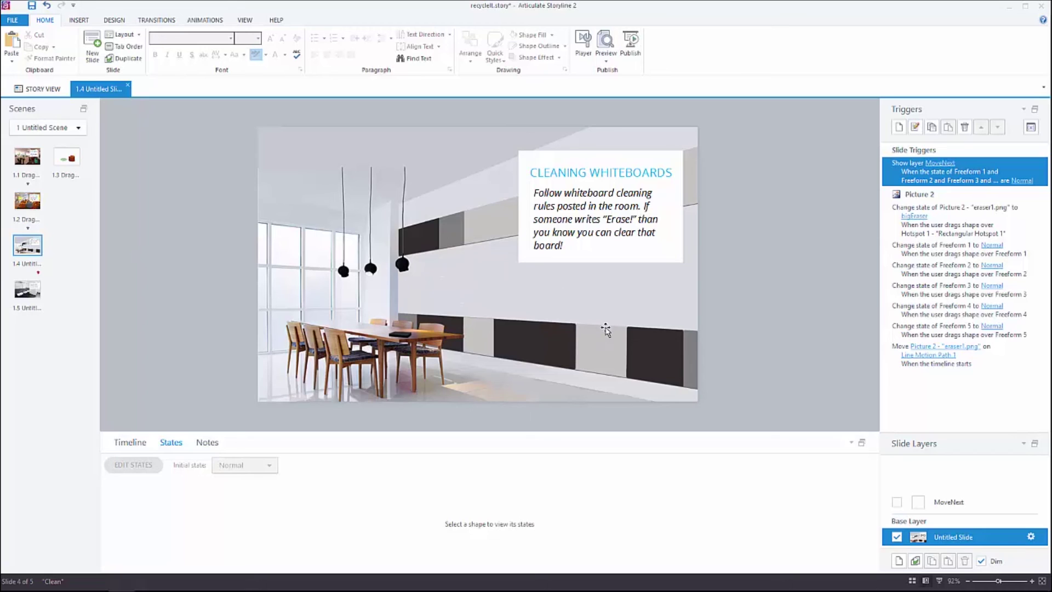
# Check the MoveNext layer's timeline, then open slide 1.5, Restrooms Ready.
pyautogui.click(956, 502)
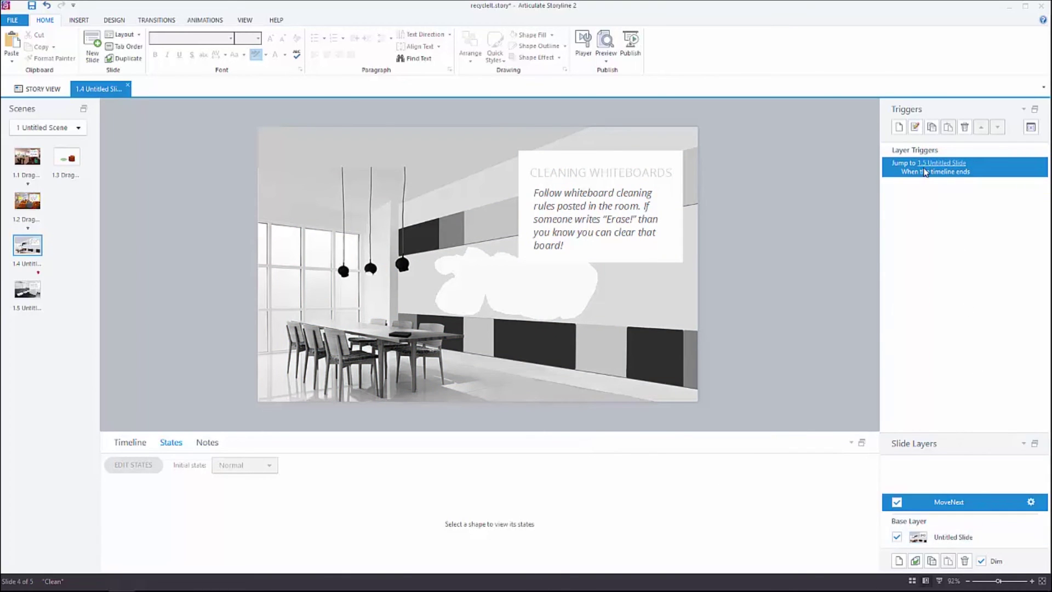
pyautogui.click(144, 445)
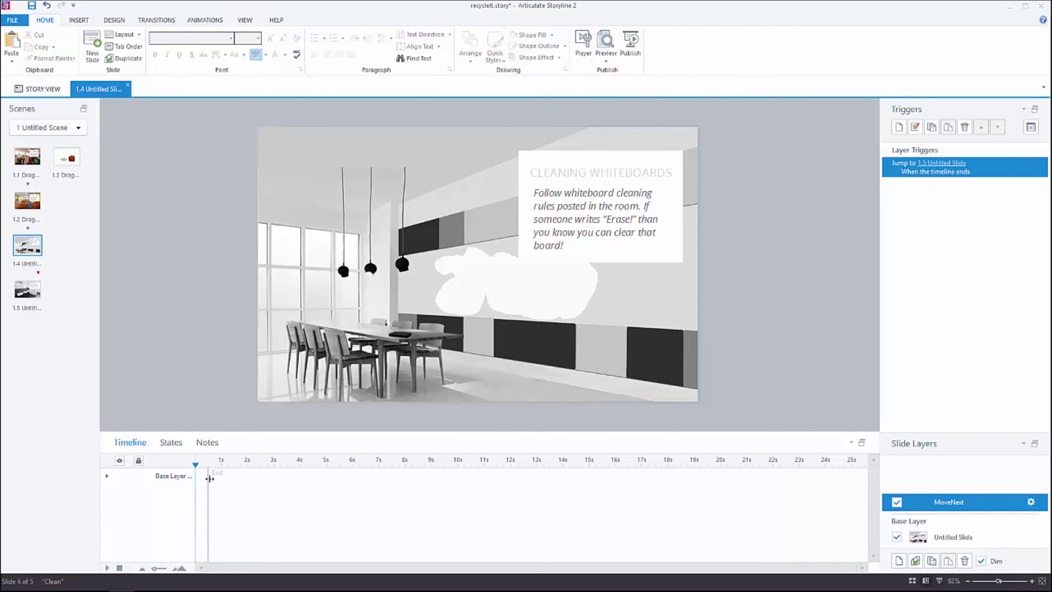
pyautogui.click(28, 289)
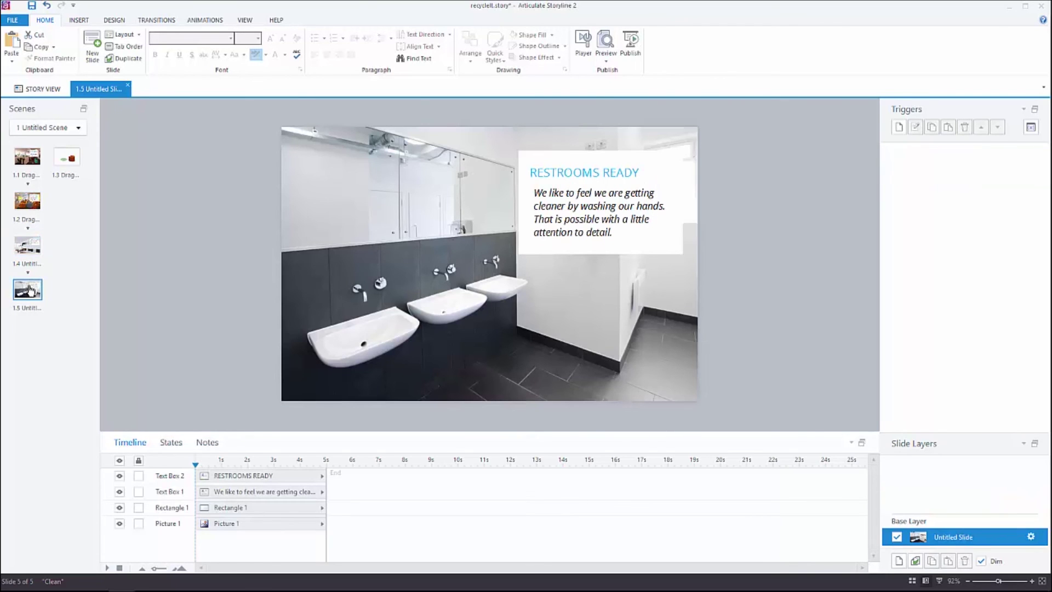
# Look over slides 1.1 and 1.2, return to 1.4 Cleaning Whiteboards, and bring up the preview options.
pyautogui.click(28, 157)
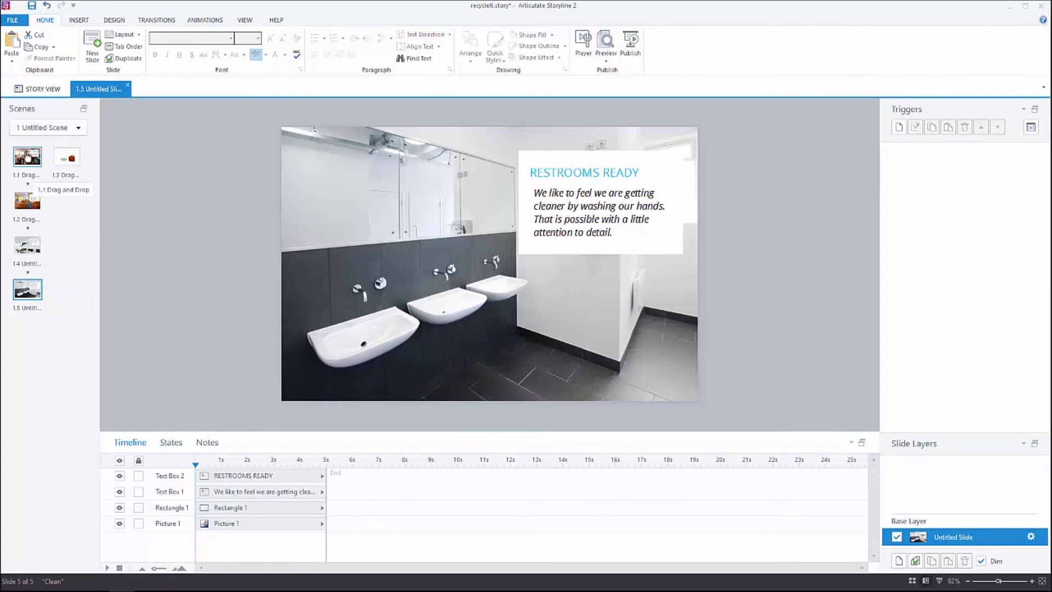
pyautogui.click(31, 199)
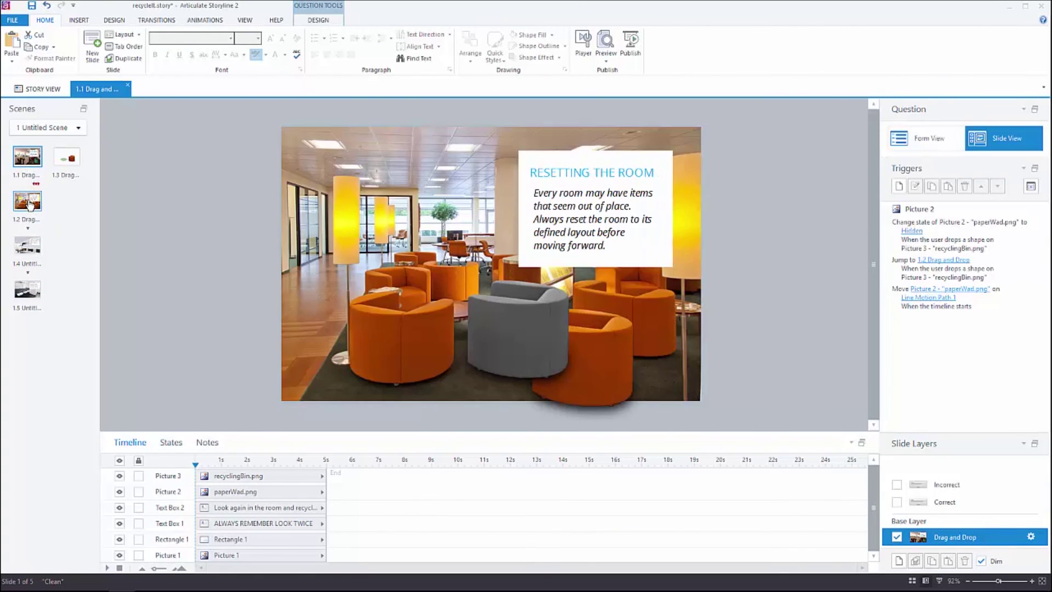
pyautogui.click(25, 245)
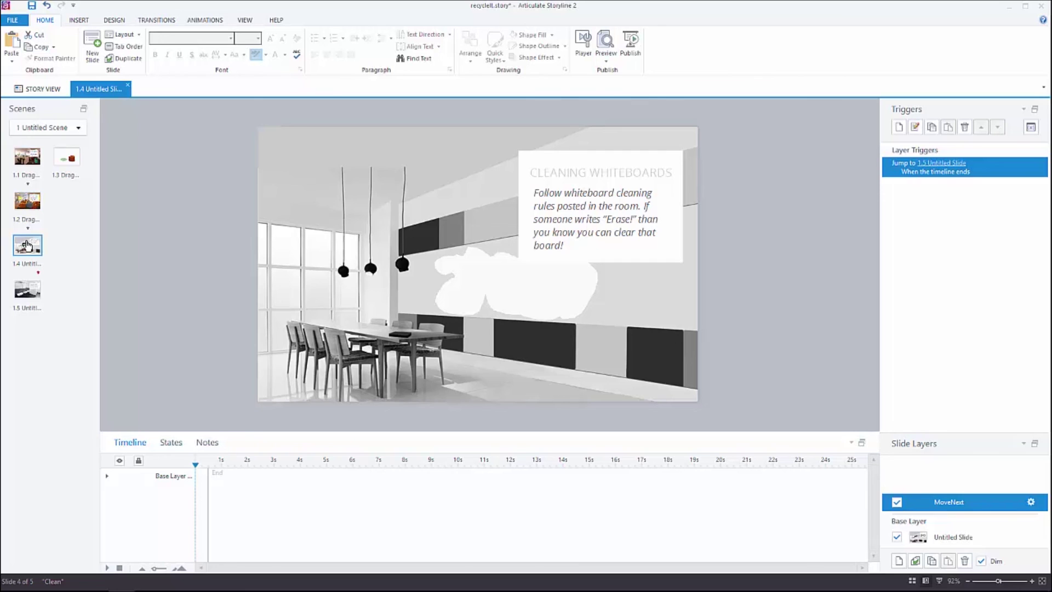
pyautogui.click(606, 57)
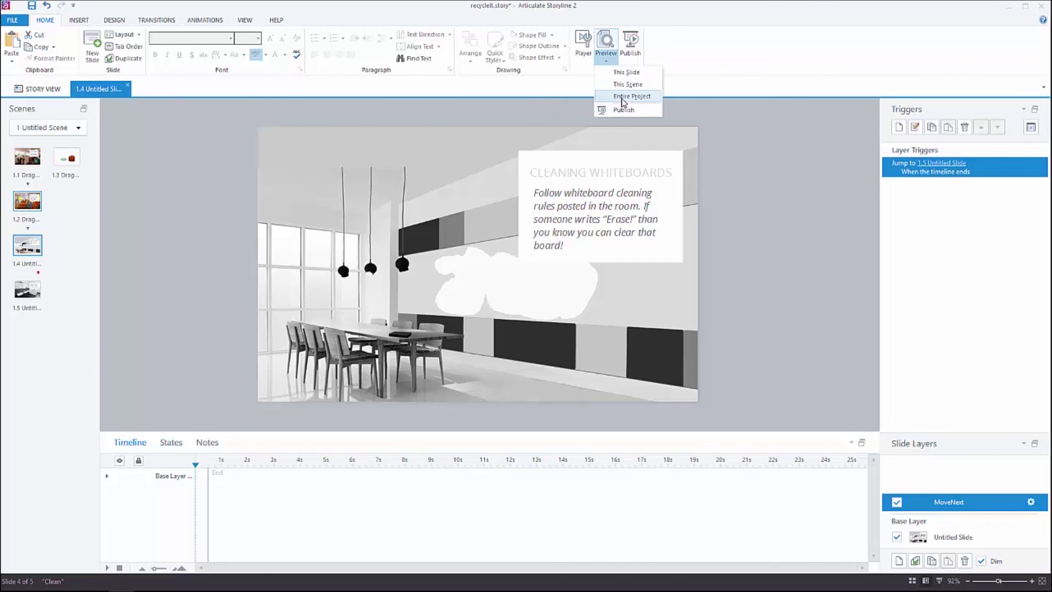
# Preview the entire project, dropping the paper ball in the bin and the armchair on its circle.
pyautogui.click(624, 97)
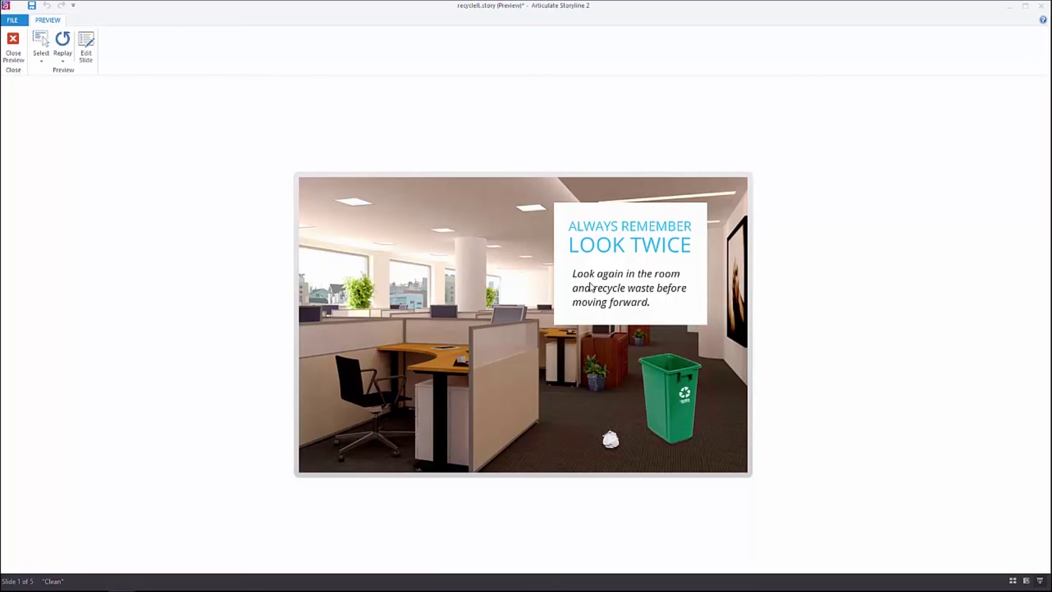
pyautogui.moveTo(610, 437); pyautogui.dragTo(671, 354)
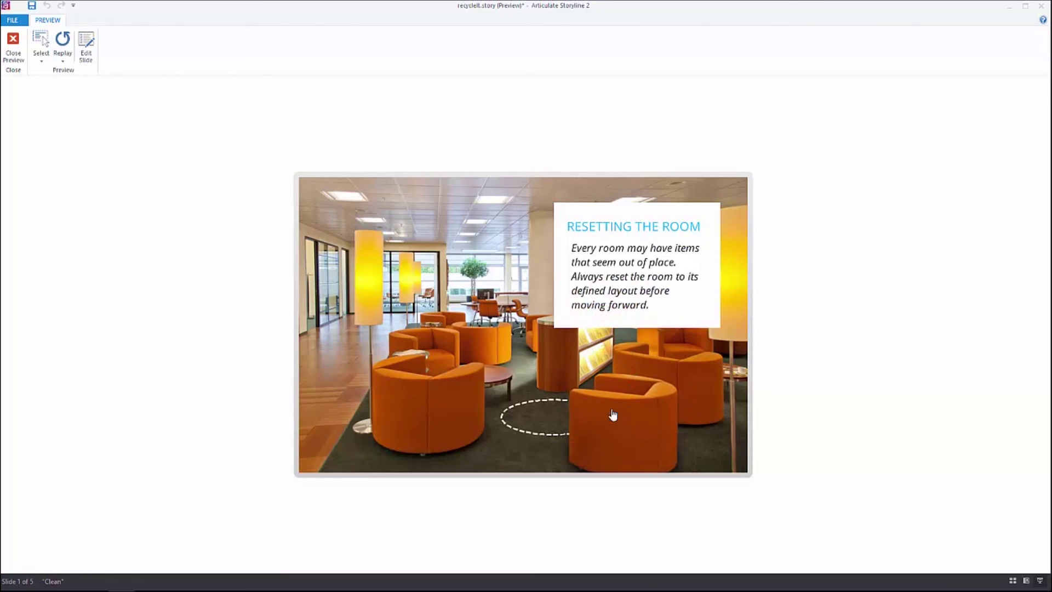
pyautogui.moveTo(614, 418); pyautogui.dragTo(573, 388)
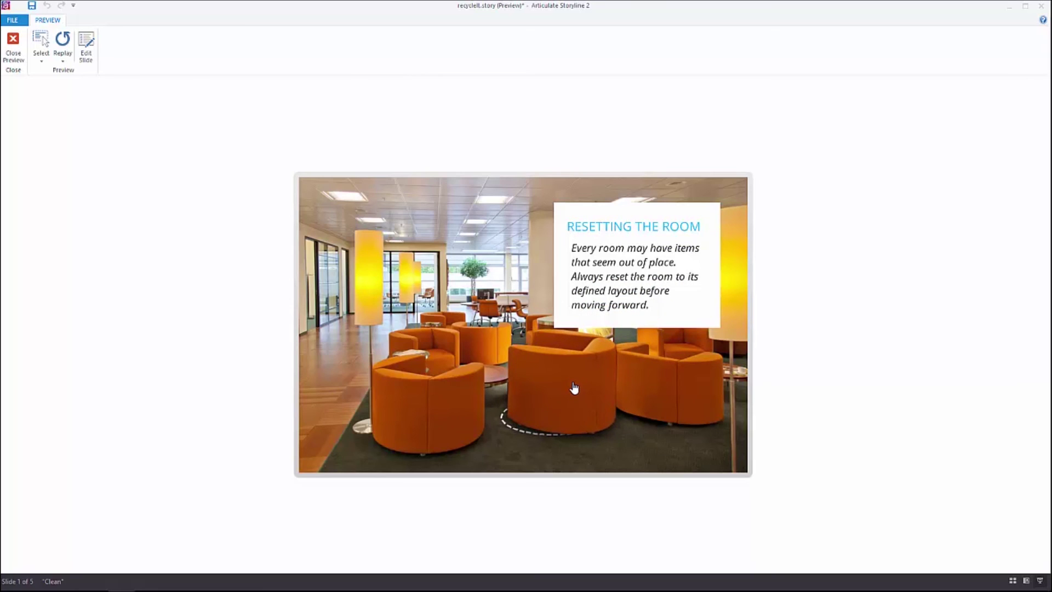
pyautogui.moveTo(574, 388)
pyautogui.mouseDown()
pyautogui.moveTo(566, 423)
pyautogui.moveTo(581, 387)
pyautogui.moveTo(567, 384)
pyautogui.mouseUp()
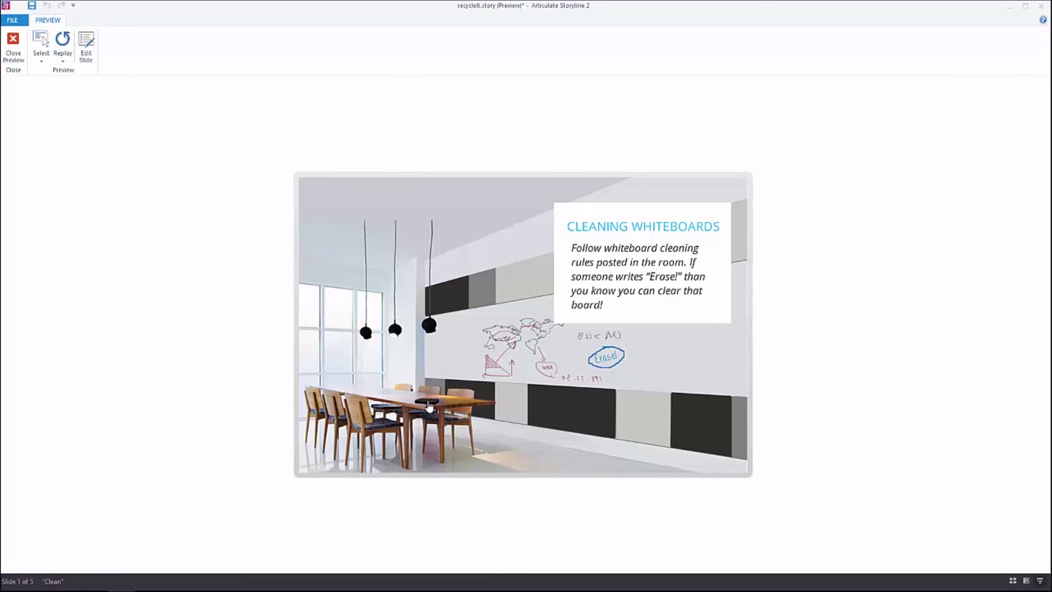
# In the preview, drag the eraser across the whiteboard to wipe off the drawings.
pyautogui.moveTo(429, 406)
pyautogui.mouseDown()
pyautogui.moveTo(491, 366)
pyautogui.moveTo(630, 377)
pyautogui.moveTo(607, 328)
pyautogui.moveTo(513, 332)
pyautogui.moveTo(502, 352)
pyautogui.mouseUp()
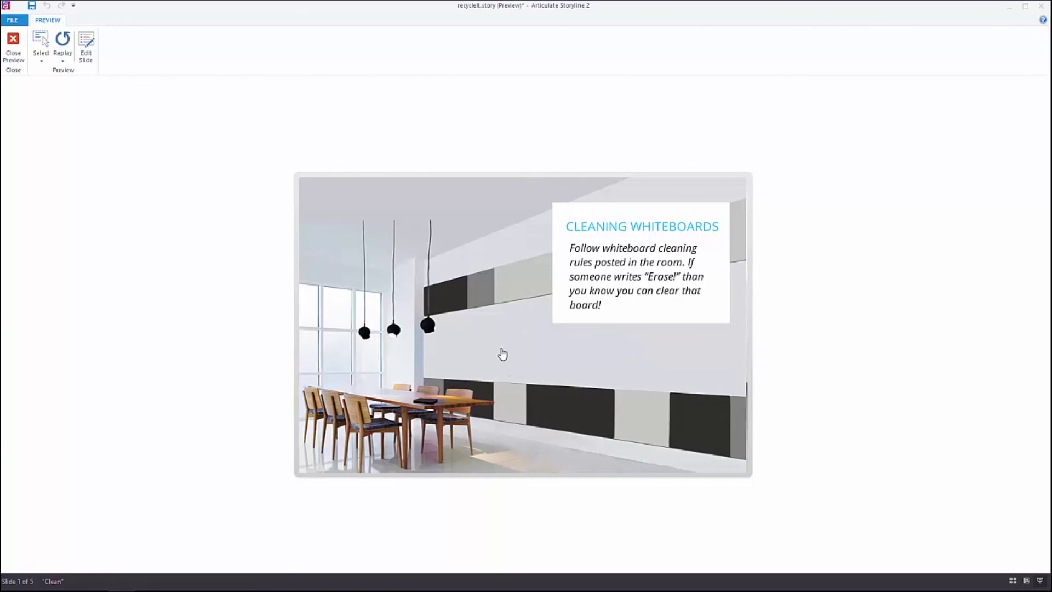